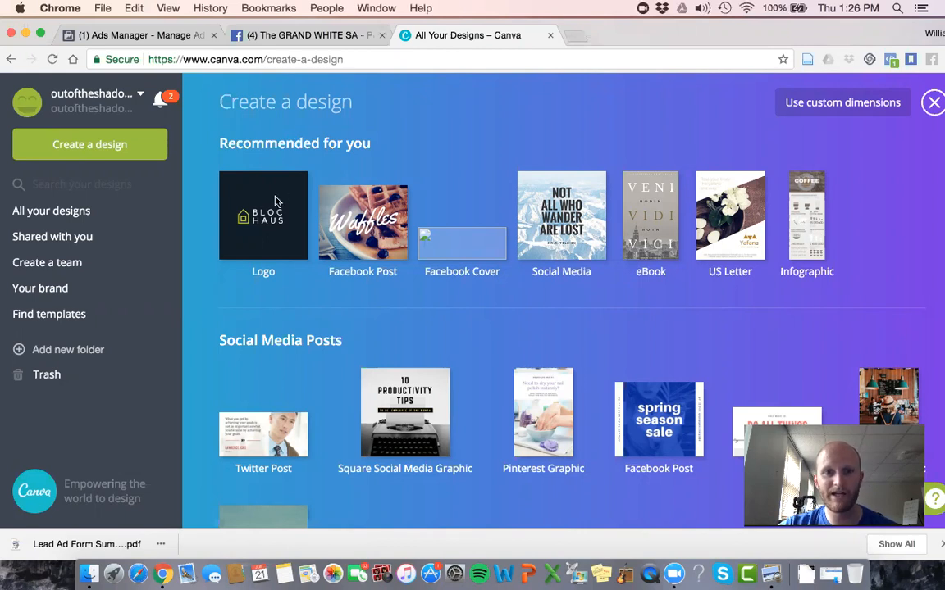
Step: Look through the available design types, from social media posts and documents down to events and ads
{"action": "scroll", "coordinate": [278, 197], "scroll_direction": "down", "scroll_amount": 2}
{"action": "scroll", "coordinate": [278, 197], "scroll_direction": "down", "scroll_amount": 5}
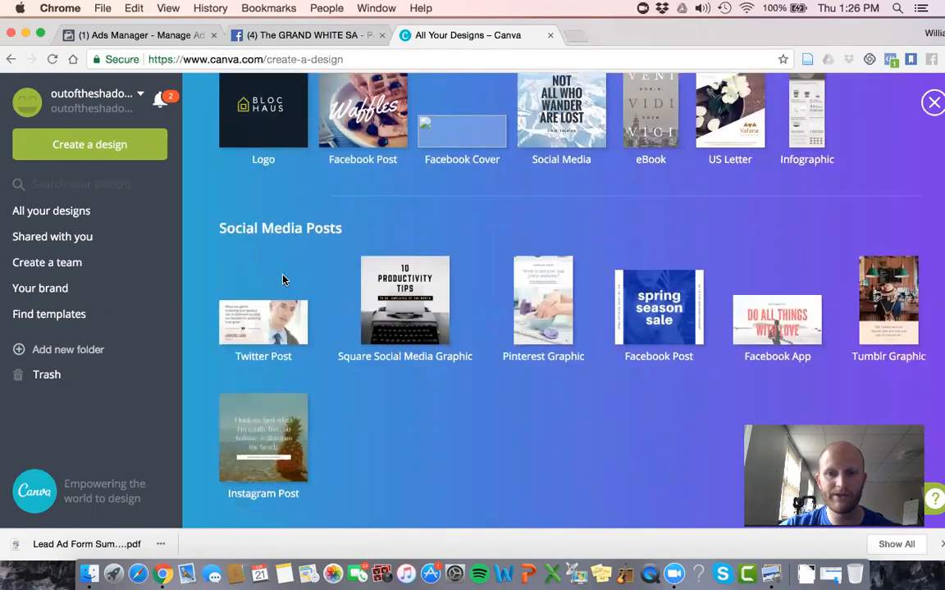
{"action": "scroll", "coordinate": [496, 336], "scroll_direction": "down", "scroll_amount": 10}
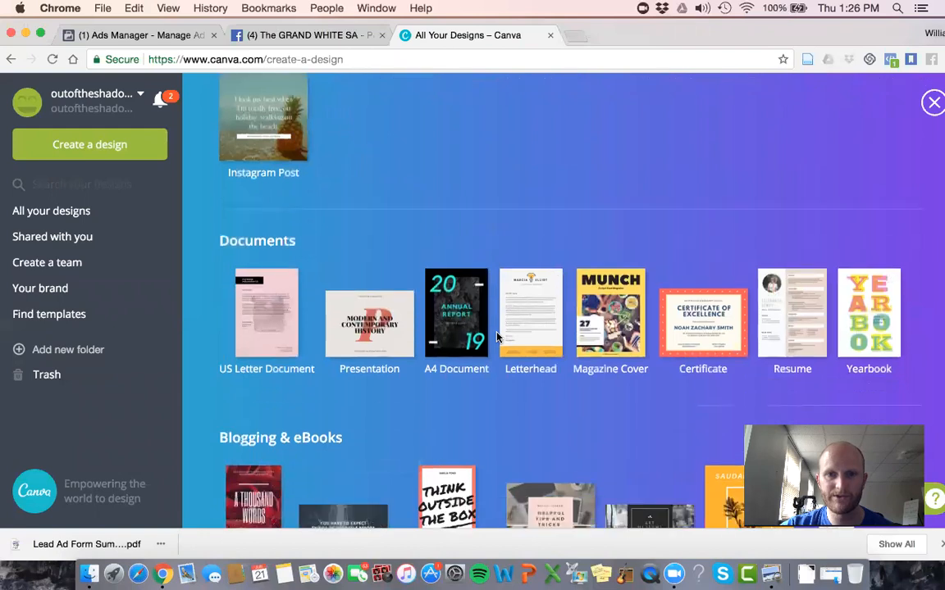
{"action": "scroll", "coordinate": [496, 336], "scroll_direction": "down", "scroll_amount": 6}
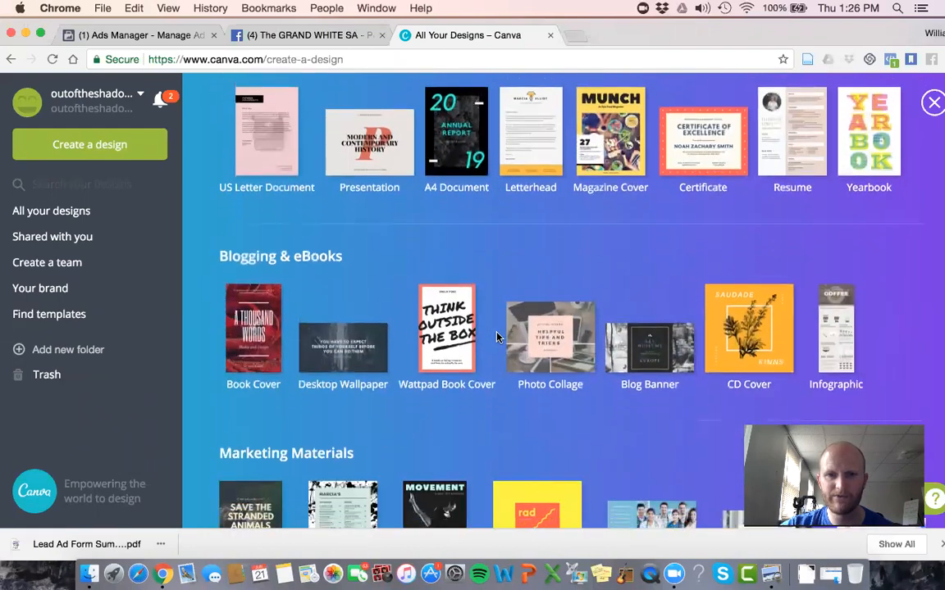
{"action": "scroll", "coordinate": [496, 336], "scroll_direction": "down", "scroll_amount": 2}
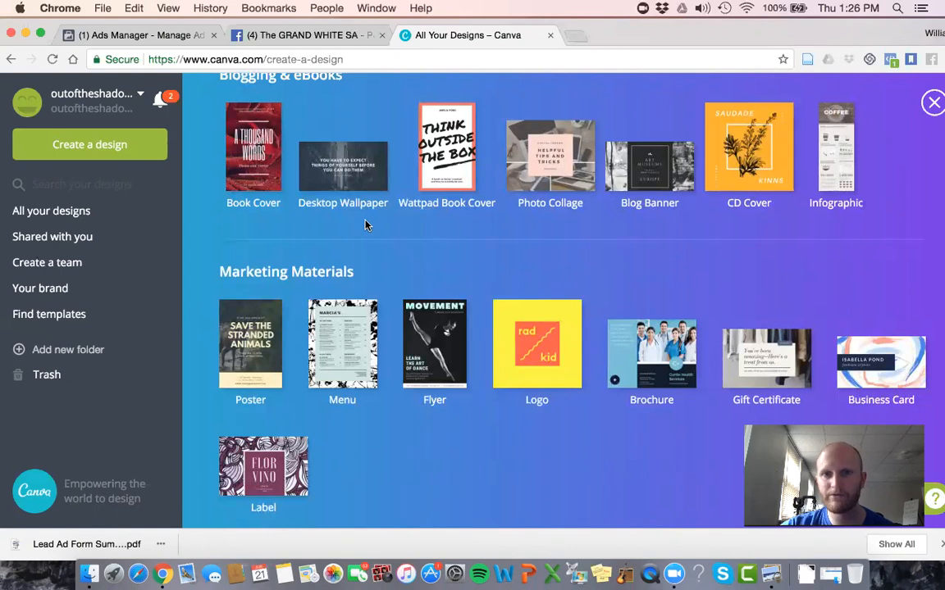
{"action": "scroll", "coordinate": [509, 307], "scroll_direction": "down", "scroll_amount": 5}
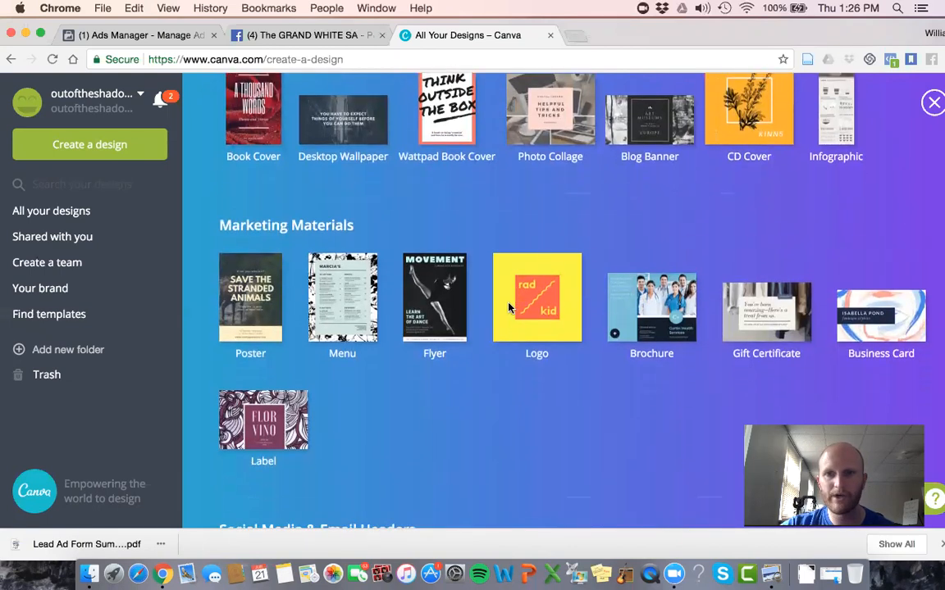
{"action": "scroll", "coordinate": [508, 308], "scroll_direction": "down", "scroll_amount": 1}
{"action": "scroll", "coordinate": [508, 307], "scroll_direction": "down", "scroll_amount": 2}
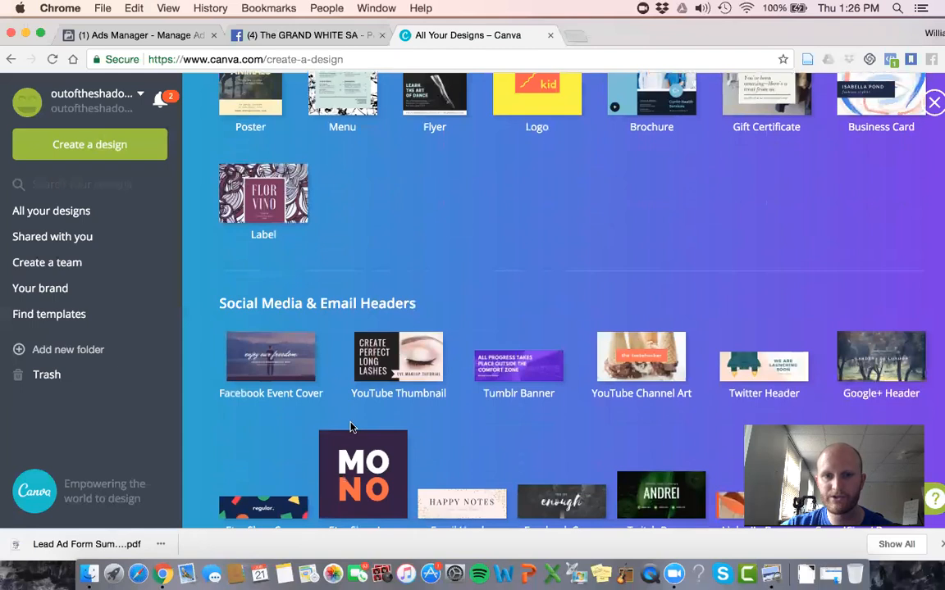
{"action": "scroll", "coordinate": [442, 395], "scroll_direction": "down", "scroll_amount": 1}
{"action": "scroll", "coordinate": [443, 395], "scroll_direction": "down", "scroll_amount": 1}
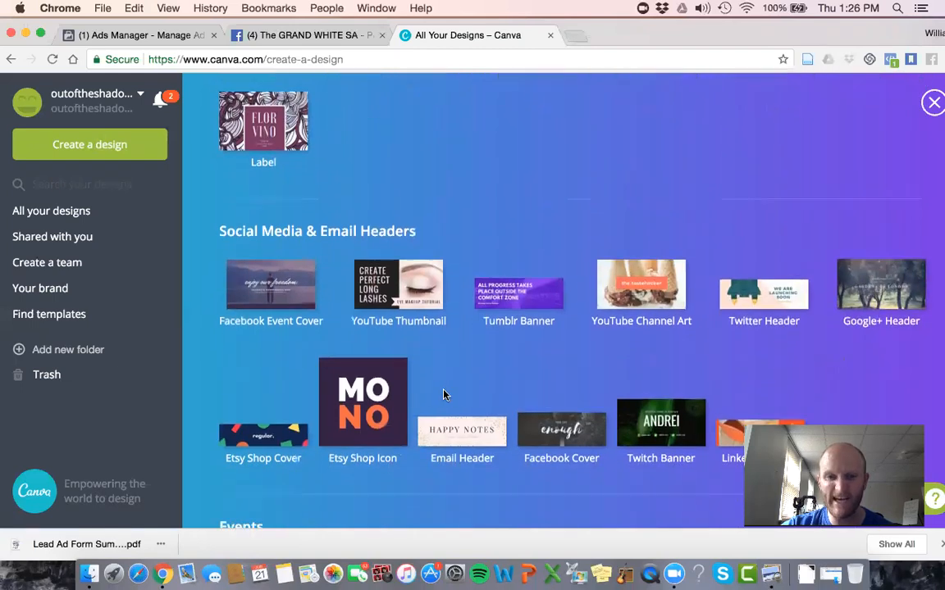
{"action": "scroll", "coordinate": [443, 395], "scroll_direction": "down", "scroll_amount": 1}
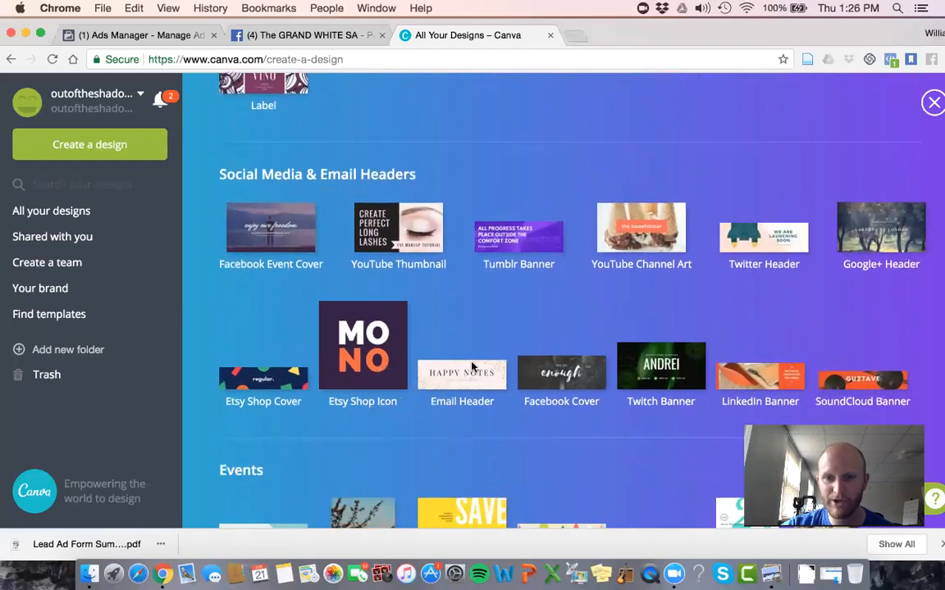
{"action": "scroll", "coordinate": [462, 378], "scroll_direction": "down", "scroll_amount": 8}
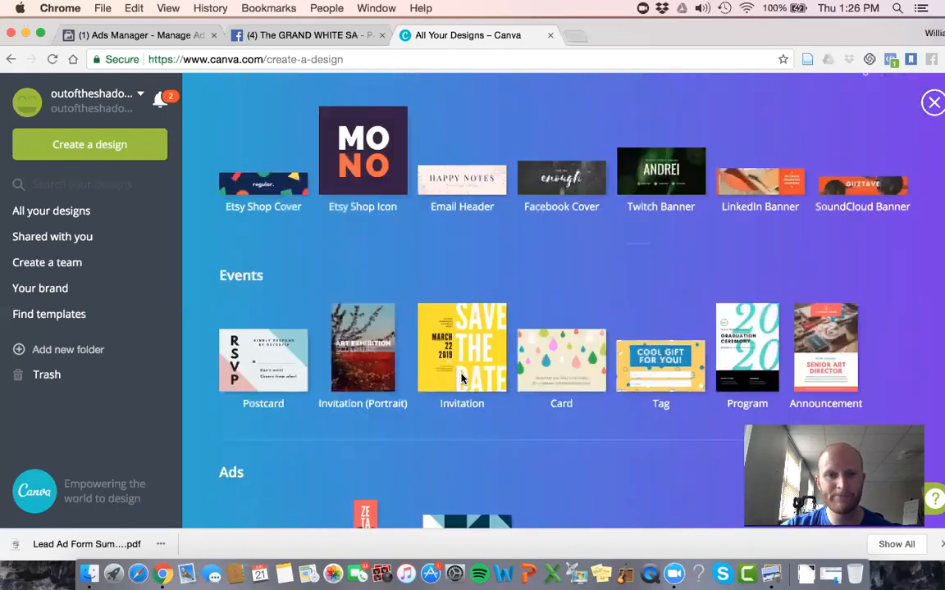
{"action": "scroll", "coordinate": [461, 378], "scroll_direction": "down", "scroll_amount": 1}
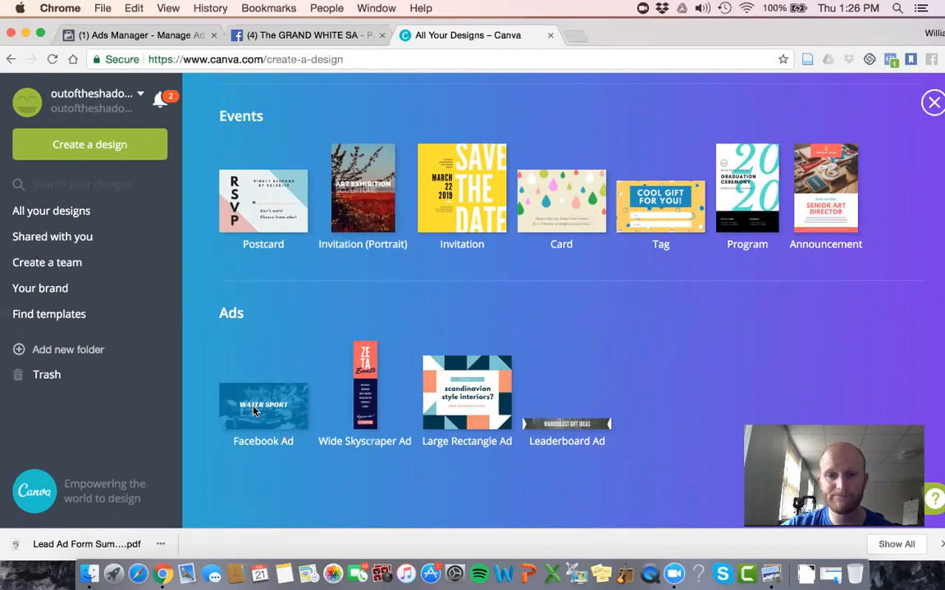
Step: Create a new design using the A4 Document type in the Documents category
{"action": "scroll", "coordinate": [255, 412], "scroll_direction": "up", "scroll_amount": 9}
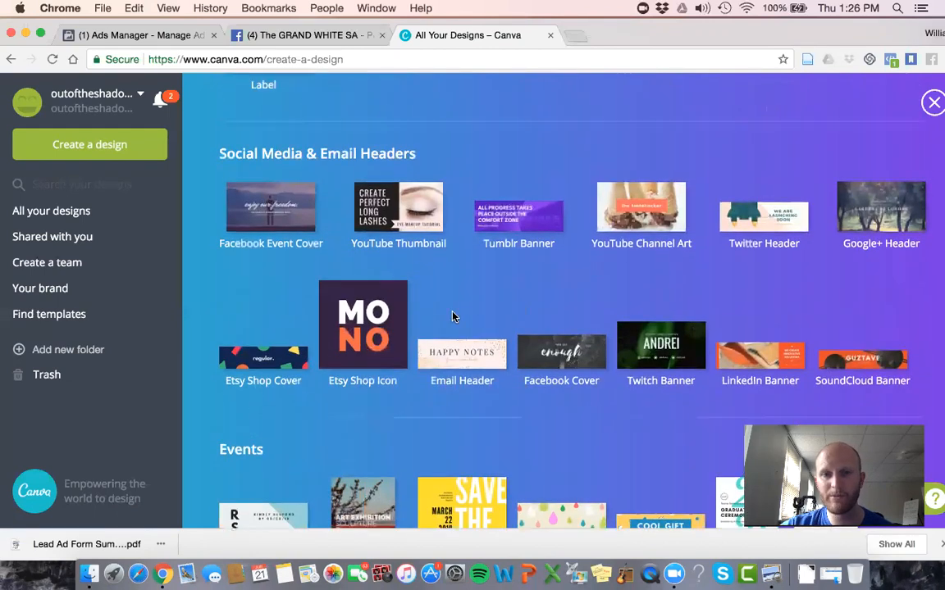
{"action": "scroll", "coordinate": [465, 300], "scroll_direction": "up", "scroll_amount": 5}
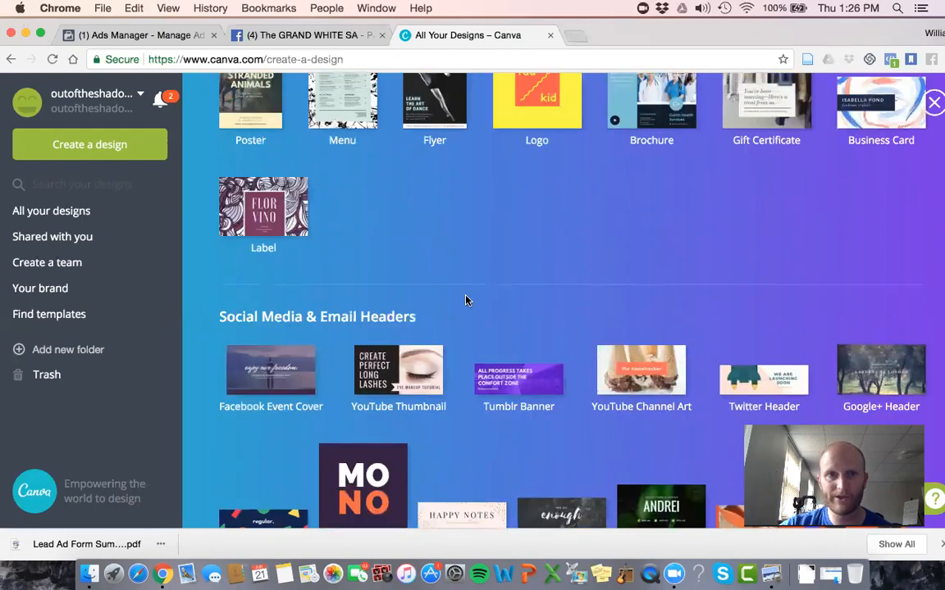
{"action": "scroll", "coordinate": [465, 300], "scroll_direction": "up", "scroll_amount": 5}
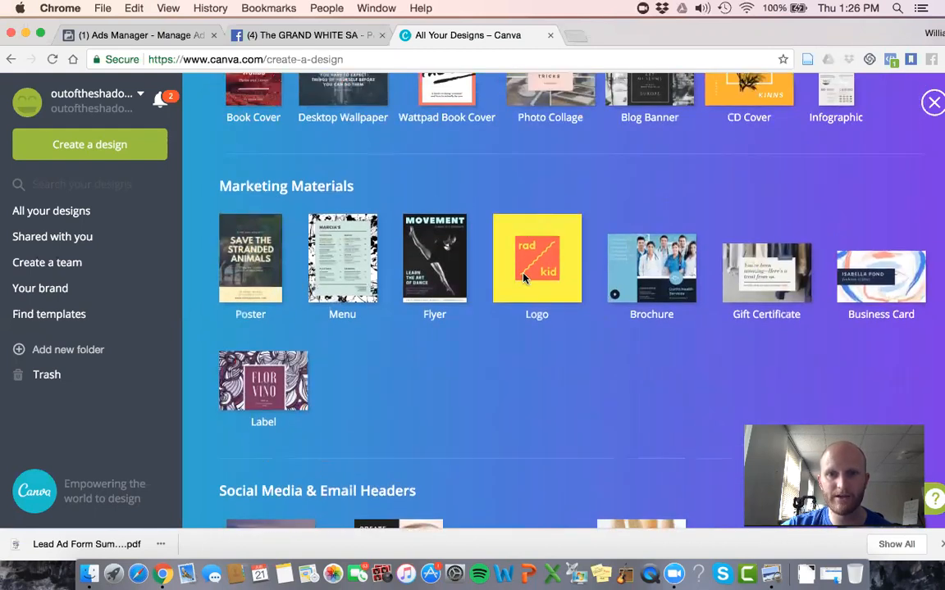
{"action": "scroll", "coordinate": [425, 267], "scroll_direction": "up", "scroll_amount": 9}
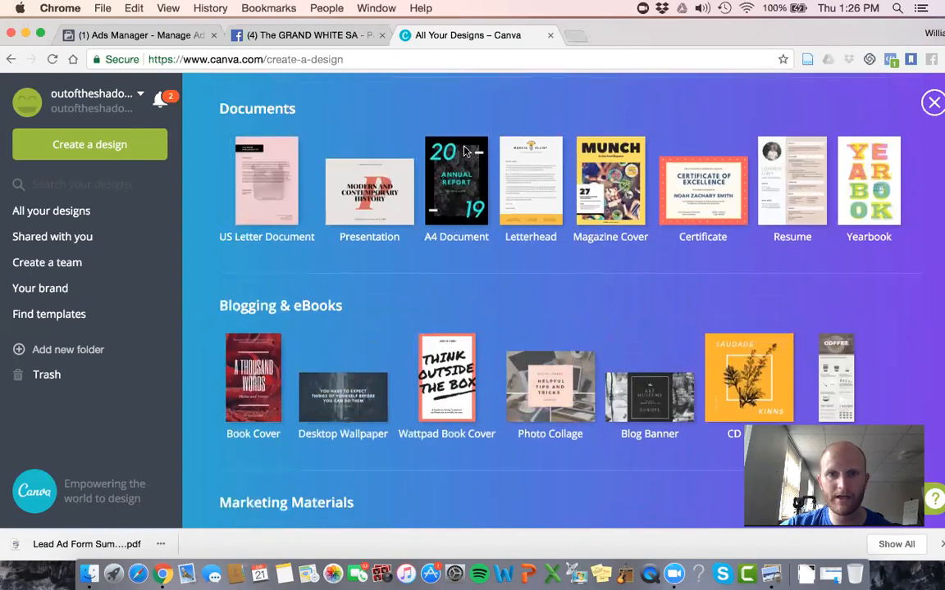
{"action": "left_click", "coordinate": [450, 204]}
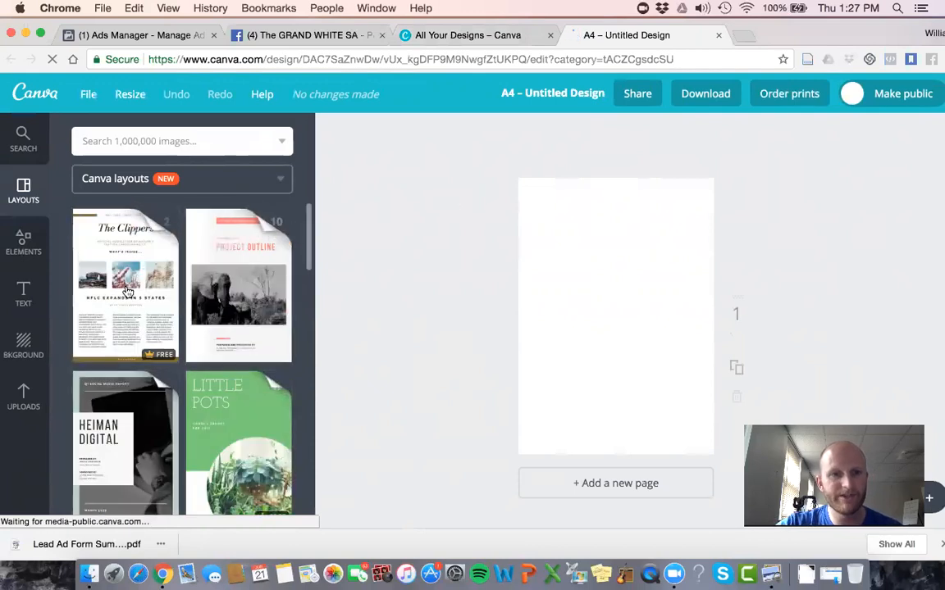
Step: Apply the yellow "What to do during a natural disaster" layout to the blank A4 page
{"action": "scroll", "coordinate": [127, 291], "scroll_direction": "down", "scroll_amount": 2}
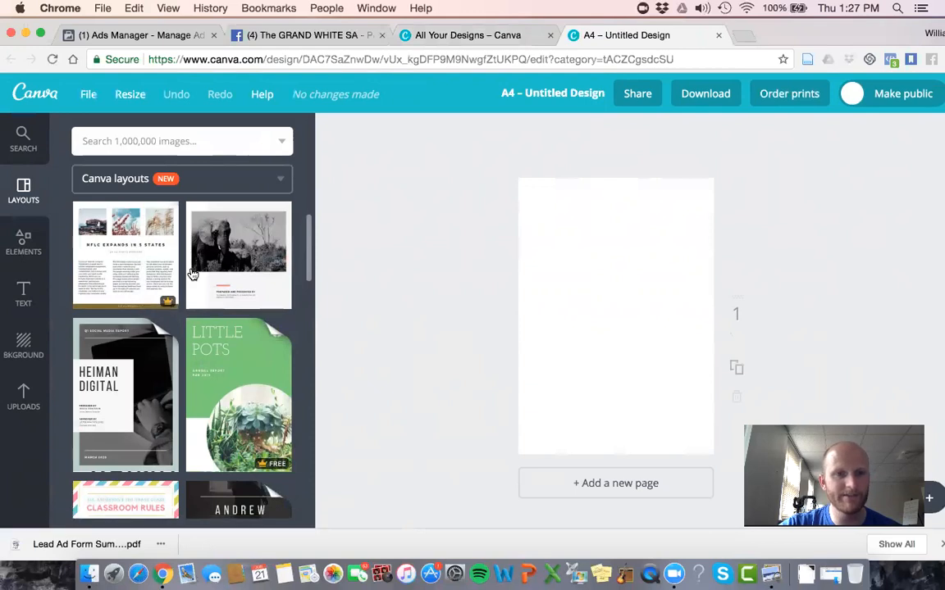
{"action": "scroll", "coordinate": [250, 278], "scroll_direction": "down", "scroll_amount": 2}
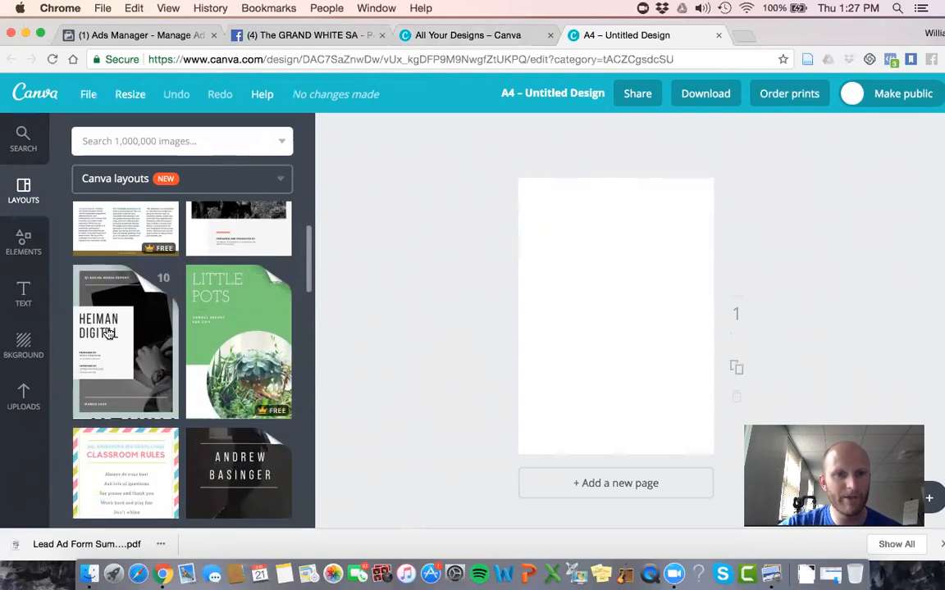
{"action": "scroll", "coordinate": [123, 303], "scroll_direction": "down", "scroll_amount": 1}
{"action": "scroll", "coordinate": [226, 351], "scroll_direction": "down", "scroll_amount": 5}
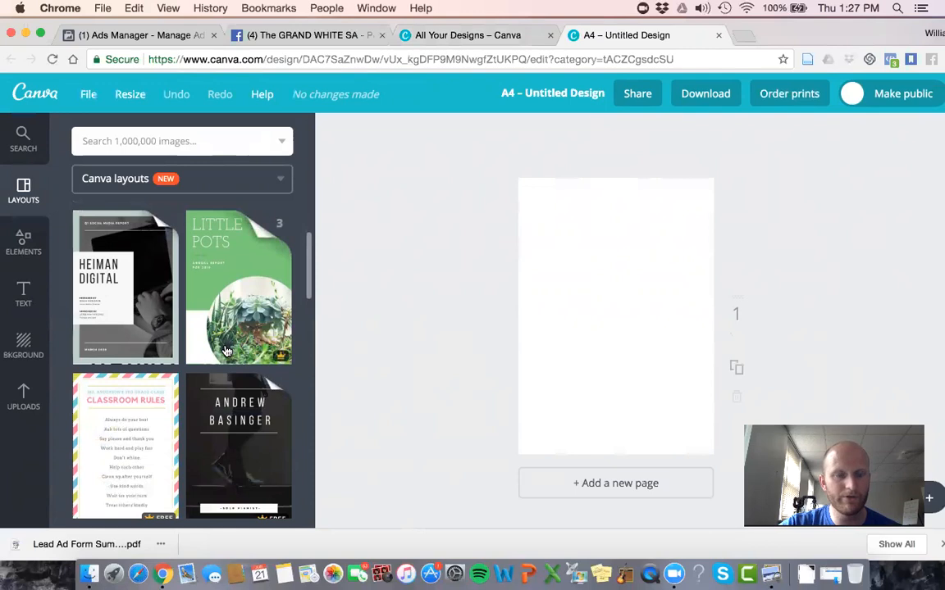
{"action": "scroll", "coordinate": [226, 351], "scroll_direction": "down", "scroll_amount": 1}
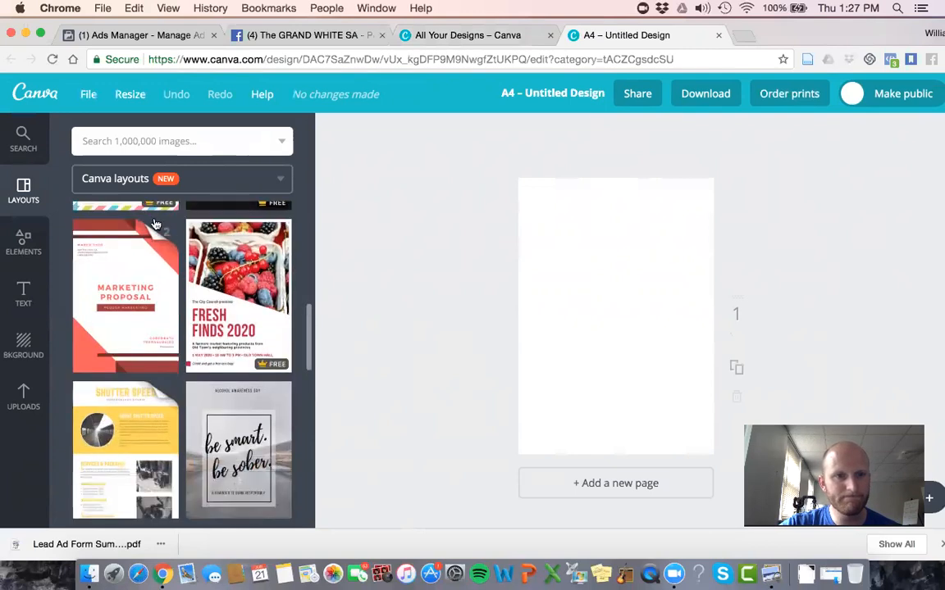
{"action": "scroll", "coordinate": [174, 344], "scroll_direction": "down", "scroll_amount": 5}
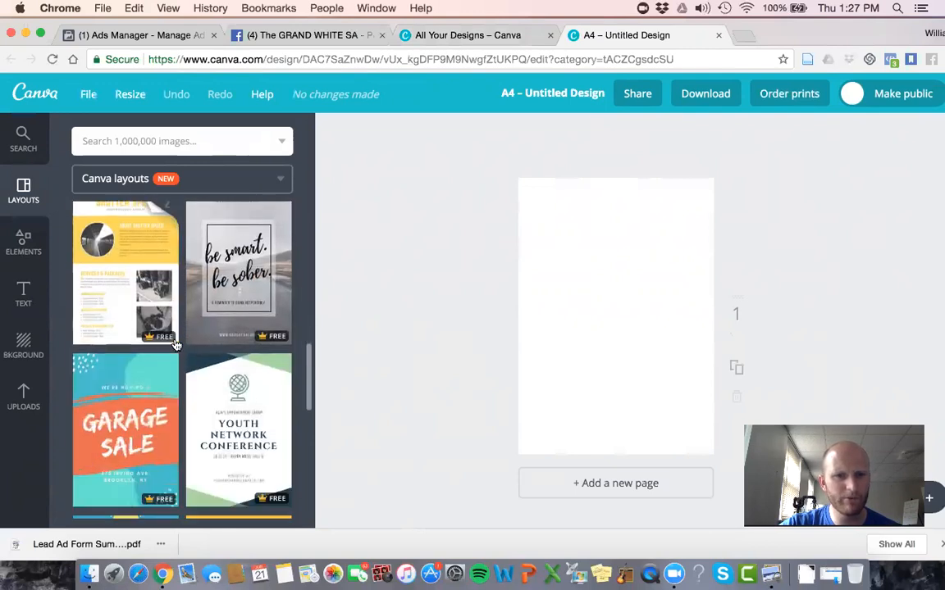
{"action": "scroll", "coordinate": [174, 345], "scroll_direction": "down", "scroll_amount": 4}
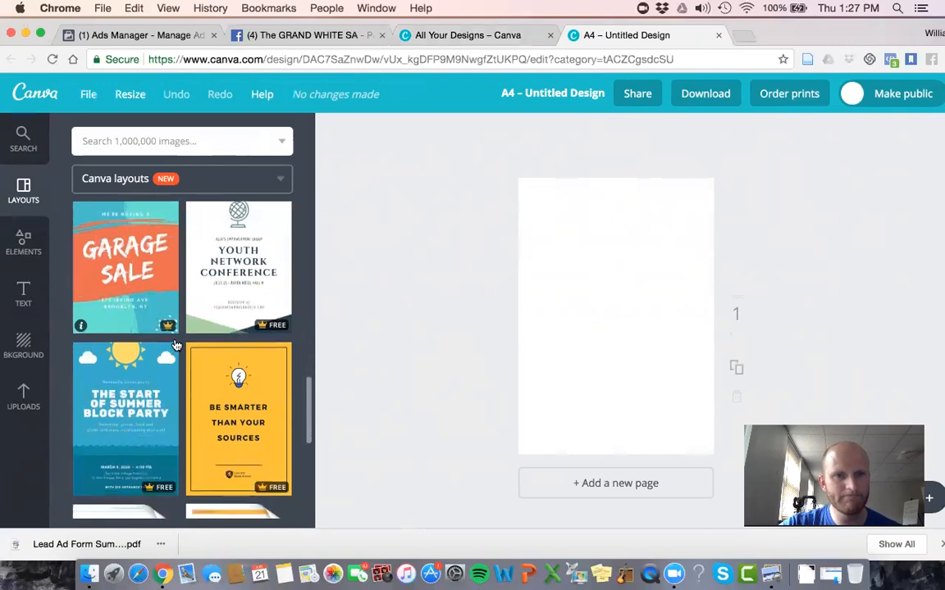
{"action": "scroll", "coordinate": [174, 344], "scroll_direction": "down", "scroll_amount": 3}
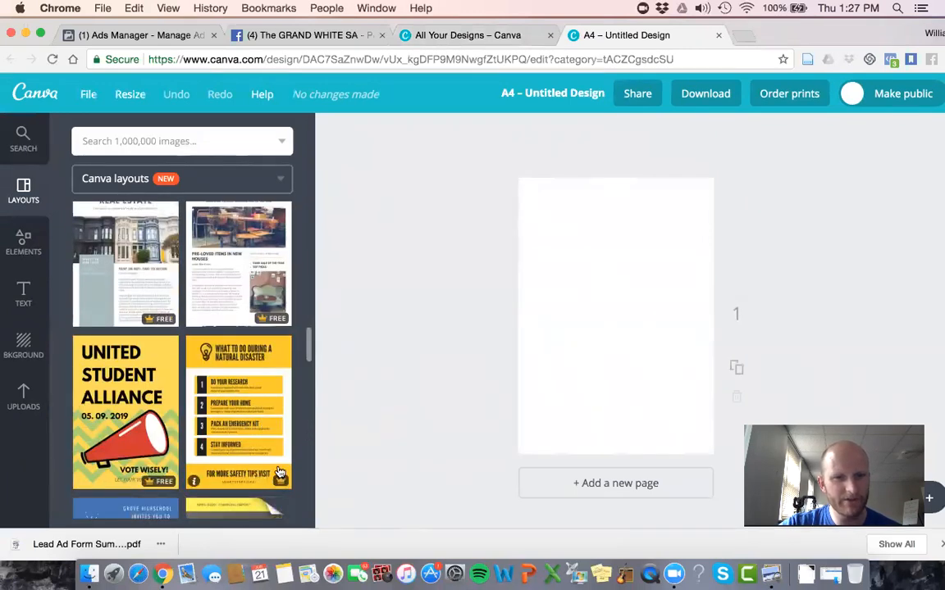
{"action": "left_click", "coordinate": [258, 441]}
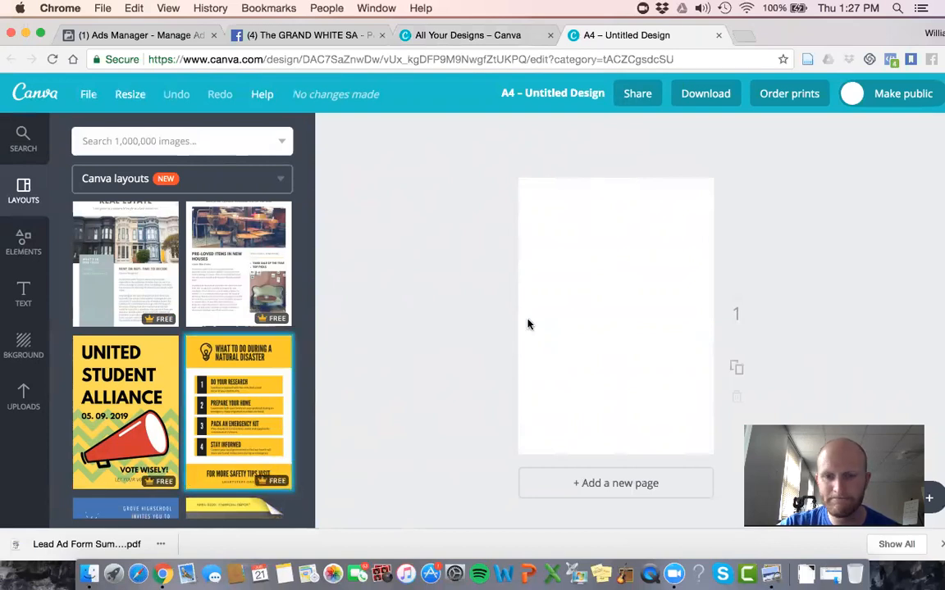
{"action": "left_click", "coordinate": [250, 377]}
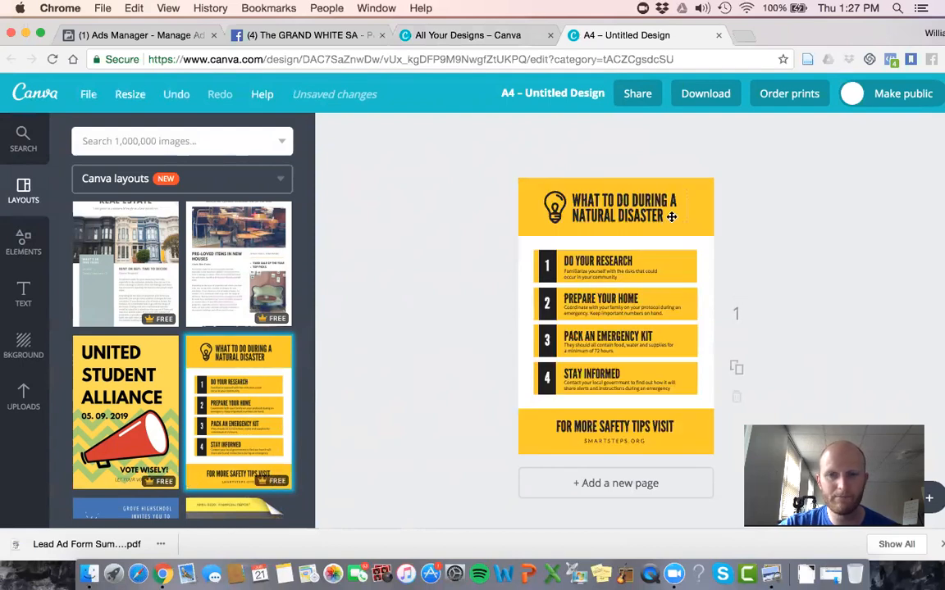
Step: Change the page background behind the header and footer from the layout's yellow to the default palette's light blue
{"action": "left_click", "coordinate": [636, 182]}
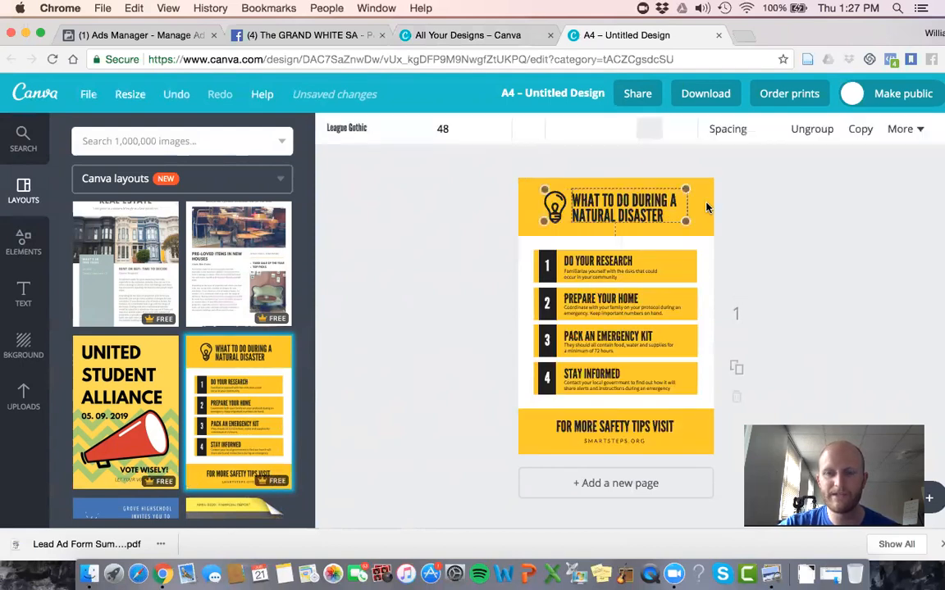
{"action": "left_click", "coordinate": [707, 222]}
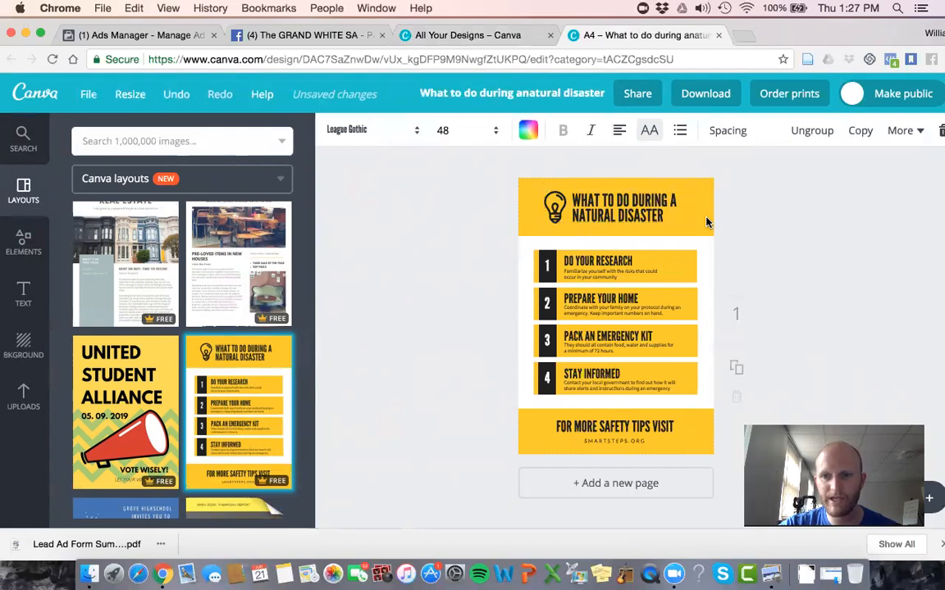
{"action": "left_click", "coordinate": [705, 220]}
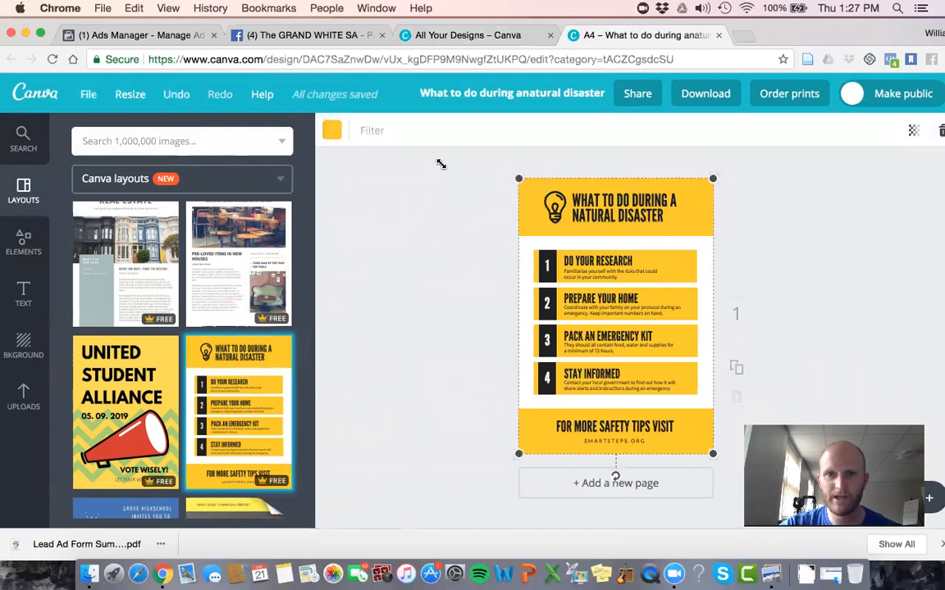
{"action": "left_click", "coordinate": [329, 132]}
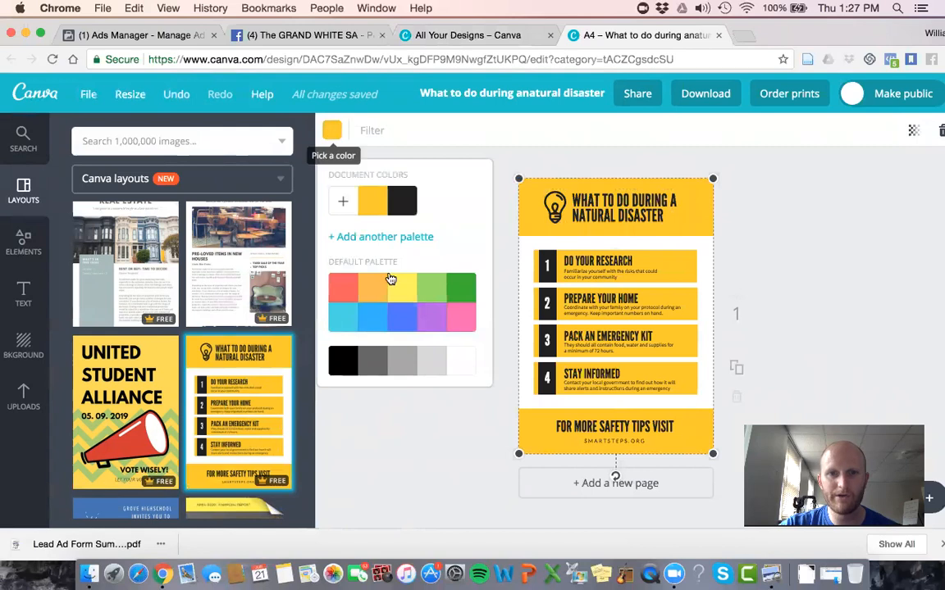
{"action": "left_click", "coordinate": [381, 318]}
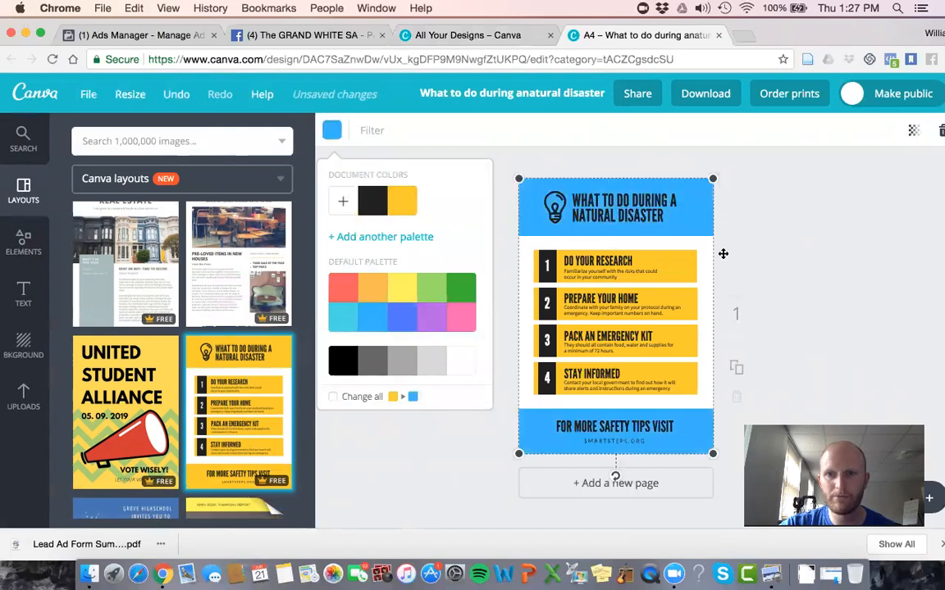
Step: Recolor the bars behind "Do your research" and "Prepare your home" with the same light blue as the background
{"action": "left_click", "coordinate": [689, 264]}
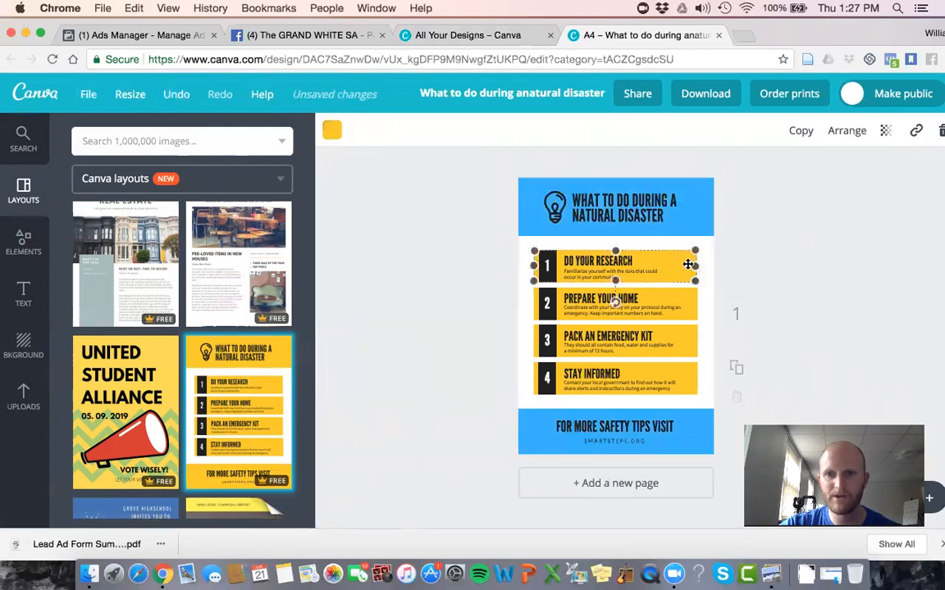
{"action": "left_click", "coordinate": [331, 130]}
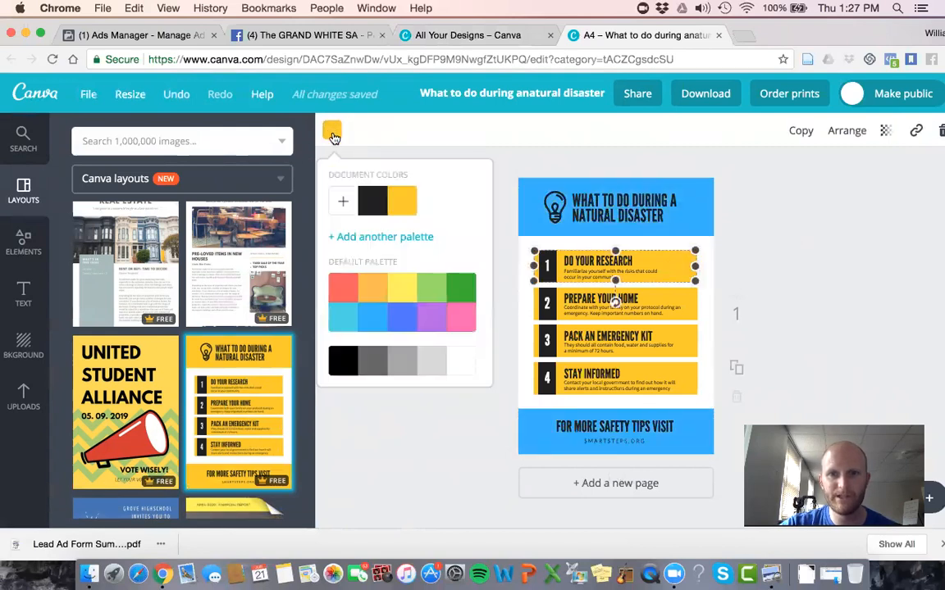
{"action": "left_click", "coordinate": [371, 320]}
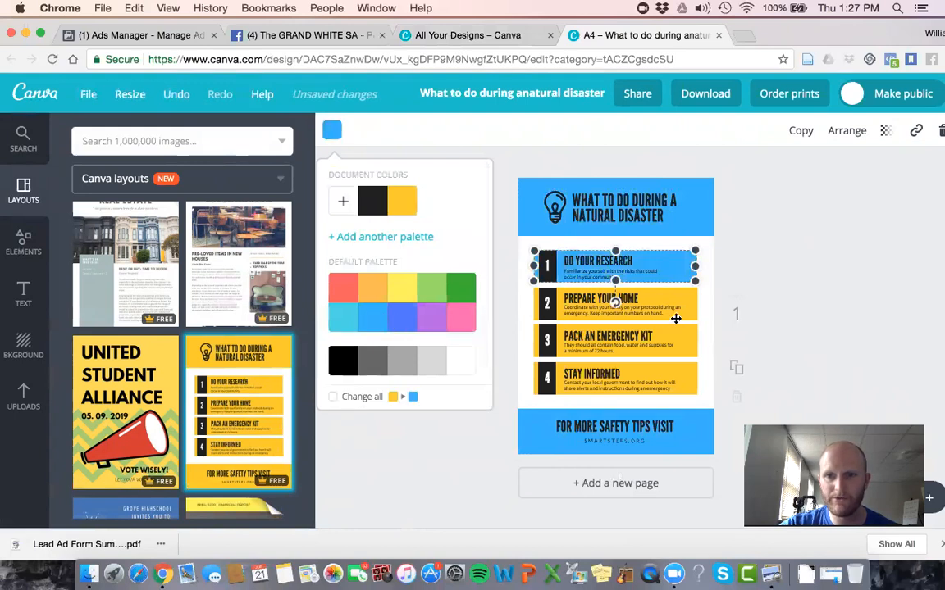
{"action": "left_click", "coordinate": [676, 318]}
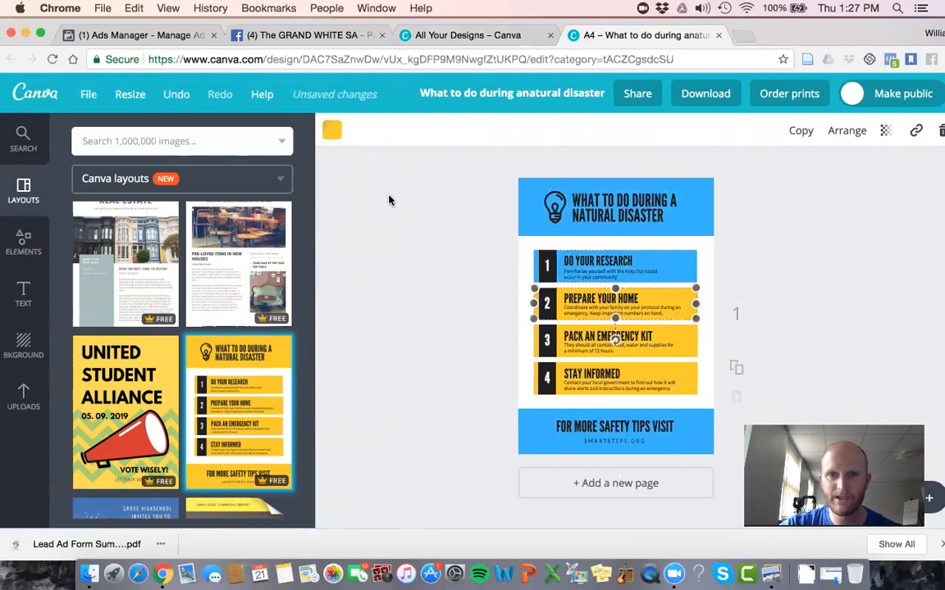
{"action": "left_click", "coordinate": [333, 128]}
{"action": "left_click", "coordinate": [374, 321]}
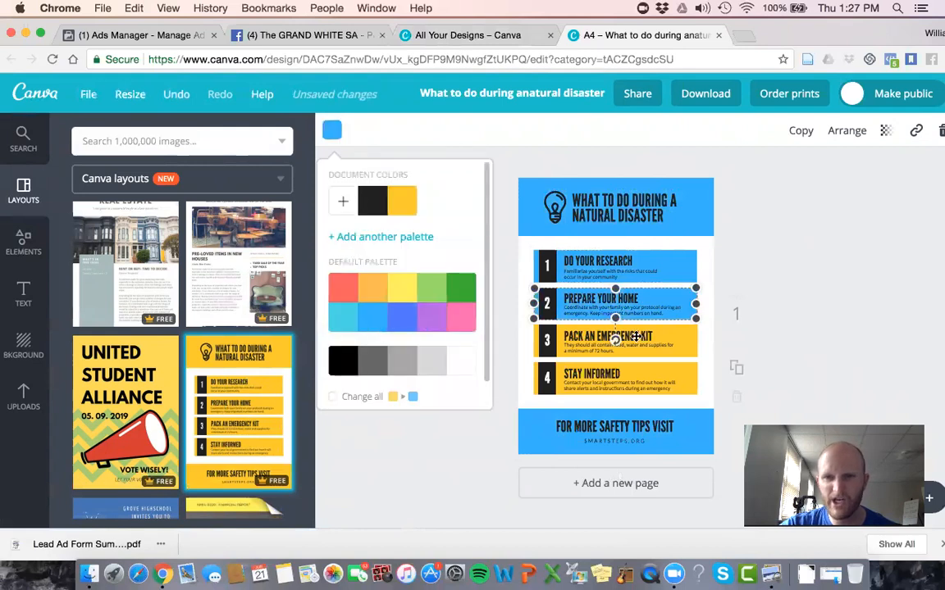
Step: Recolor the bars behind "Pack an emergency kit" and "Stay informed" with the default palette's light blue used on the other bars
{"action": "left_click", "coordinate": [679, 351]}
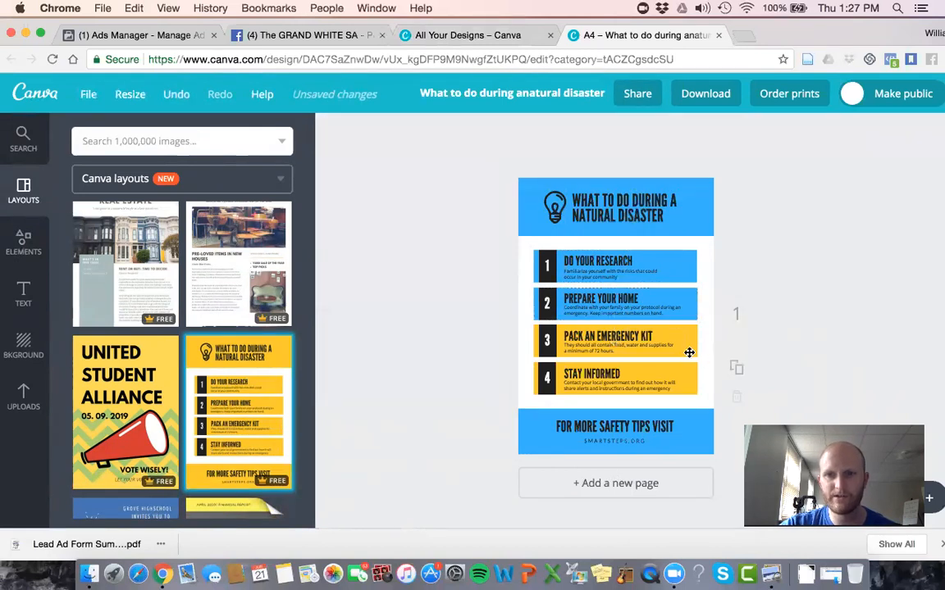
{"action": "left_click", "coordinate": [689, 352]}
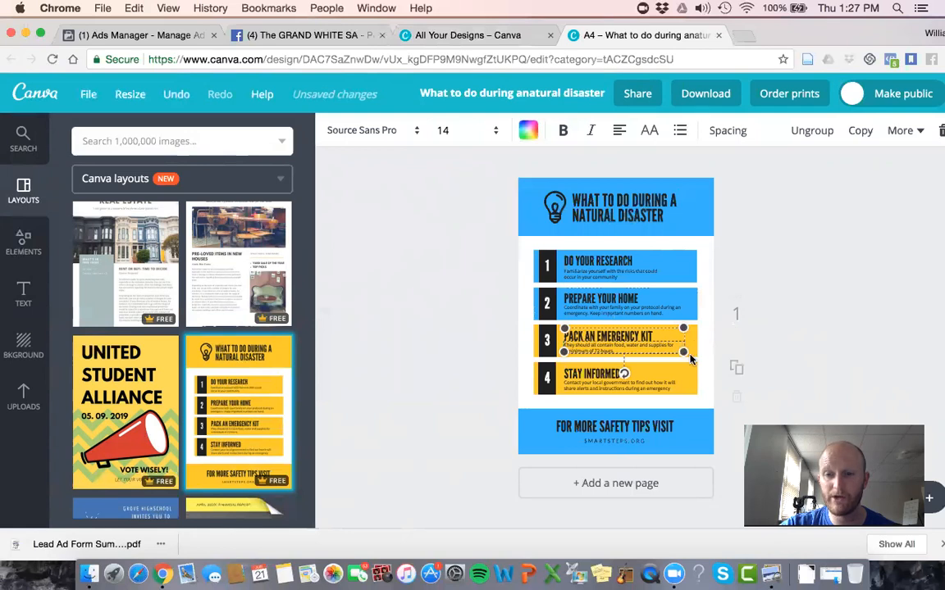
{"action": "left_click", "coordinate": [865, 326]}
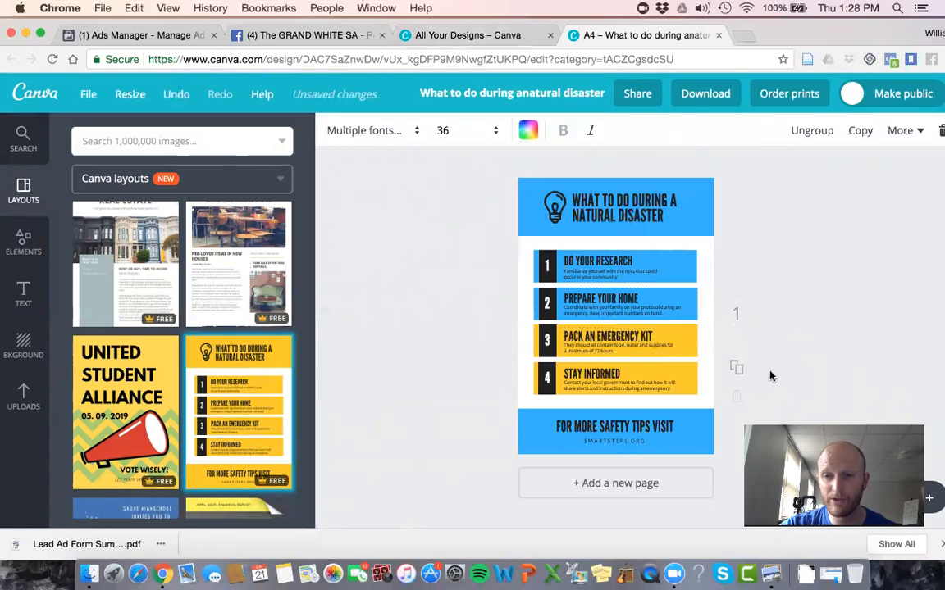
{"action": "left_click", "coordinate": [686, 354]}
{"action": "left_click", "coordinate": [331, 130]}
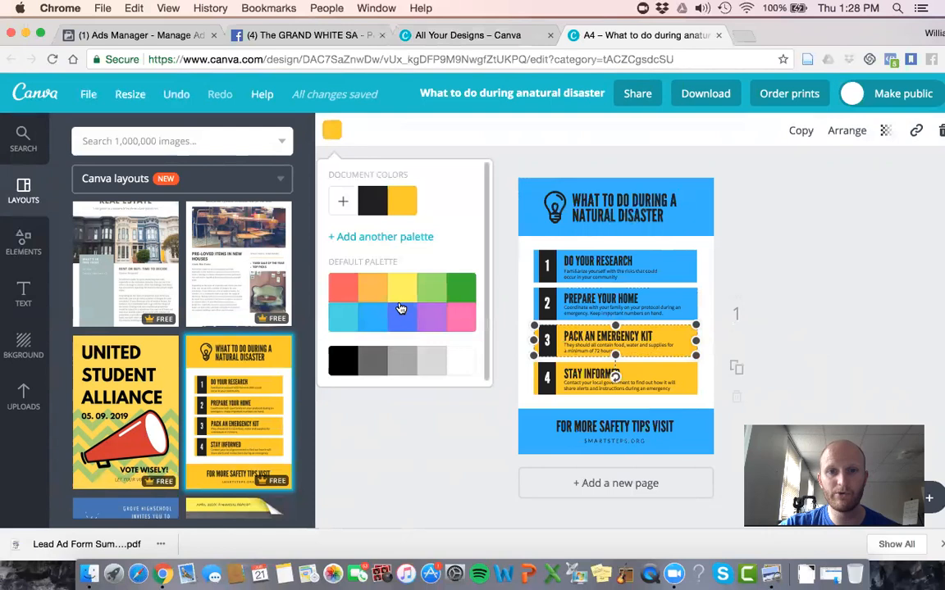
{"action": "left_click", "coordinate": [386, 321]}
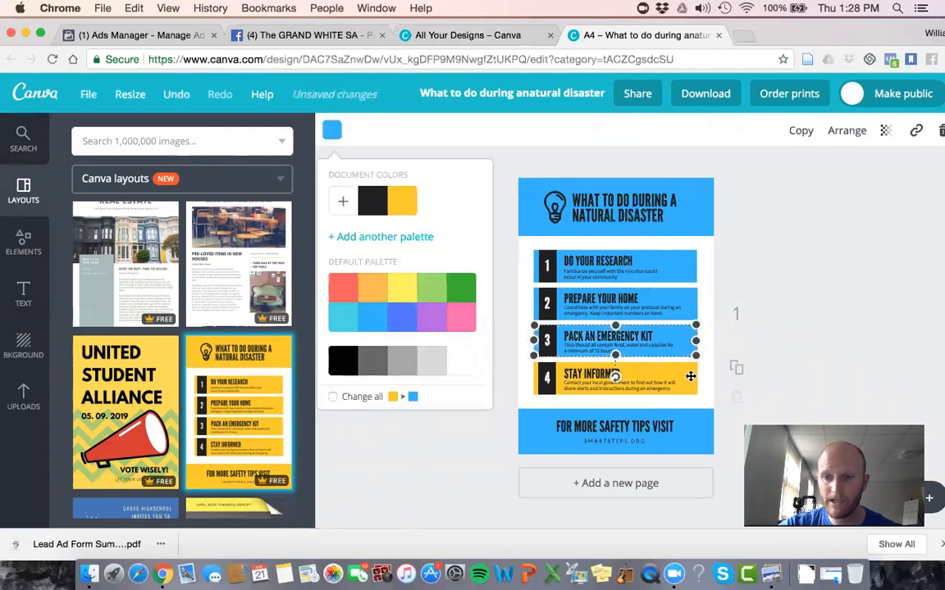
{"action": "left_click", "coordinate": [690, 376]}
{"action": "left_click", "coordinate": [332, 130]}
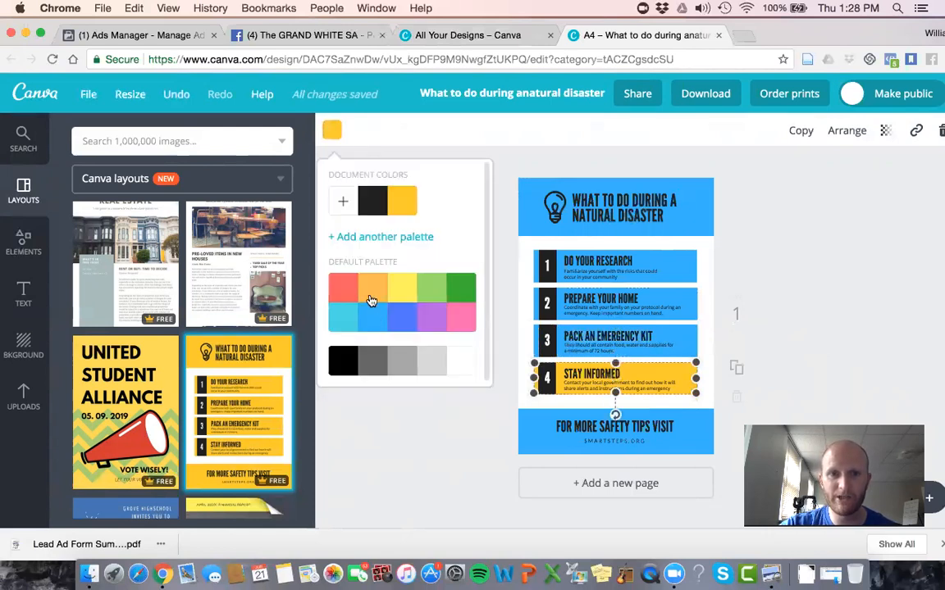
{"action": "left_click", "coordinate": [371, 316]}
{"action": "left_click", "coordinate": [778, 216]}
Step: Replace the header title with "TOP 3 WAYS TO REDUCE KNEE PAIN AFTER A RUN" and move it slightly down within the blue header
{"action": "left_click", "coordinate": [648, 220]}
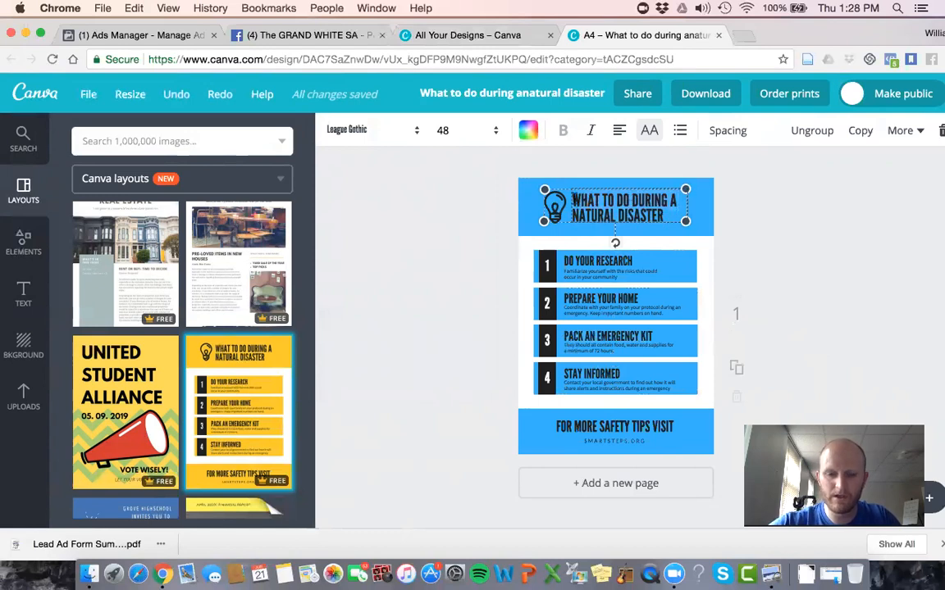
{"action": "type", "text": "TOP 3"}
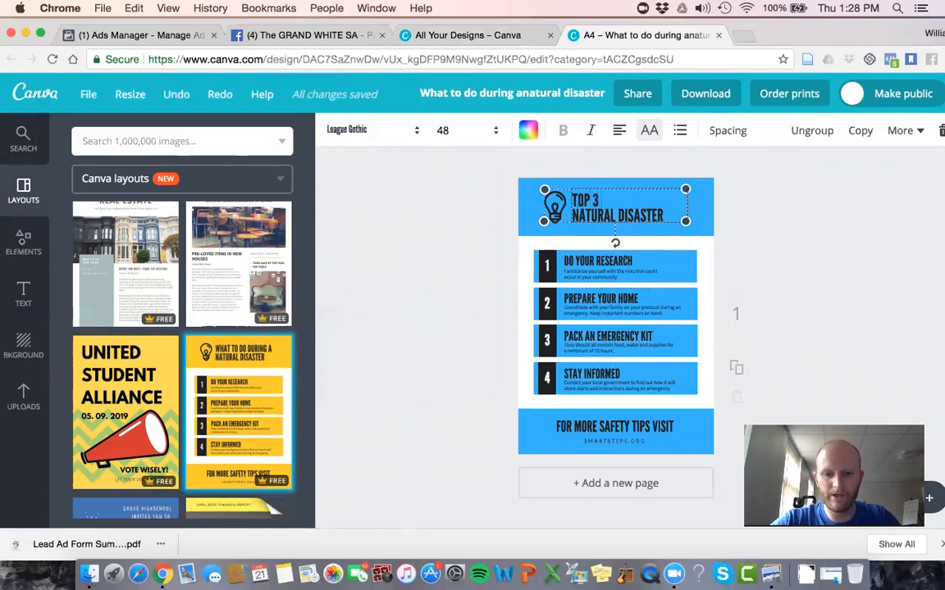
{"action": "type", "text": " WAYS TO"}
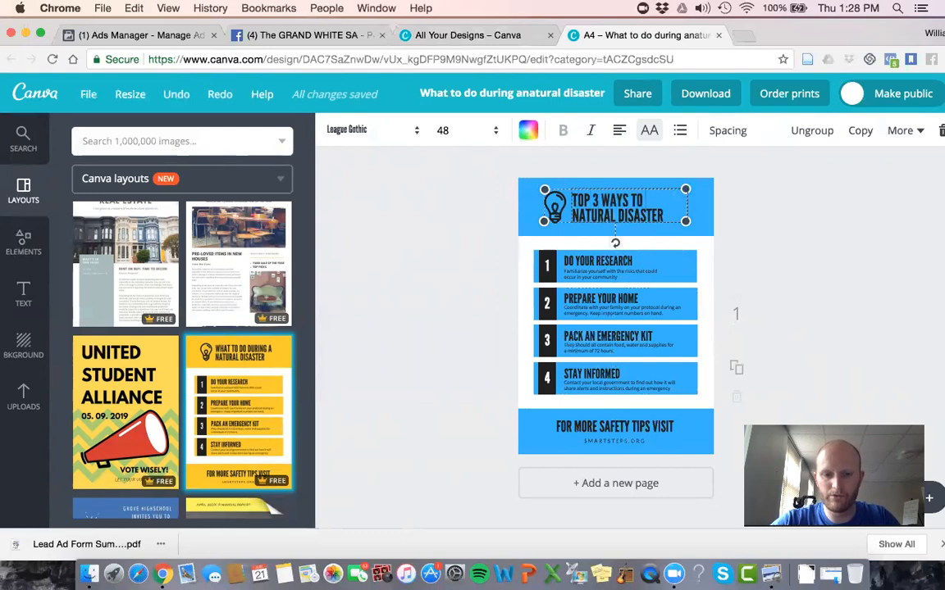
{"action": "type", "text": " REDUCE KN"}
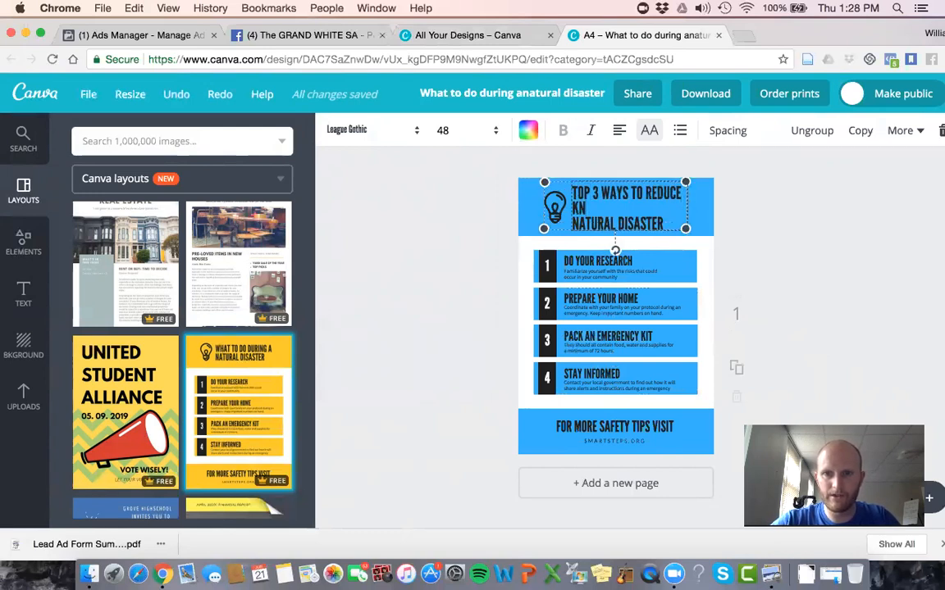
{"action": "type", "text": "EE PAIN AFT"}
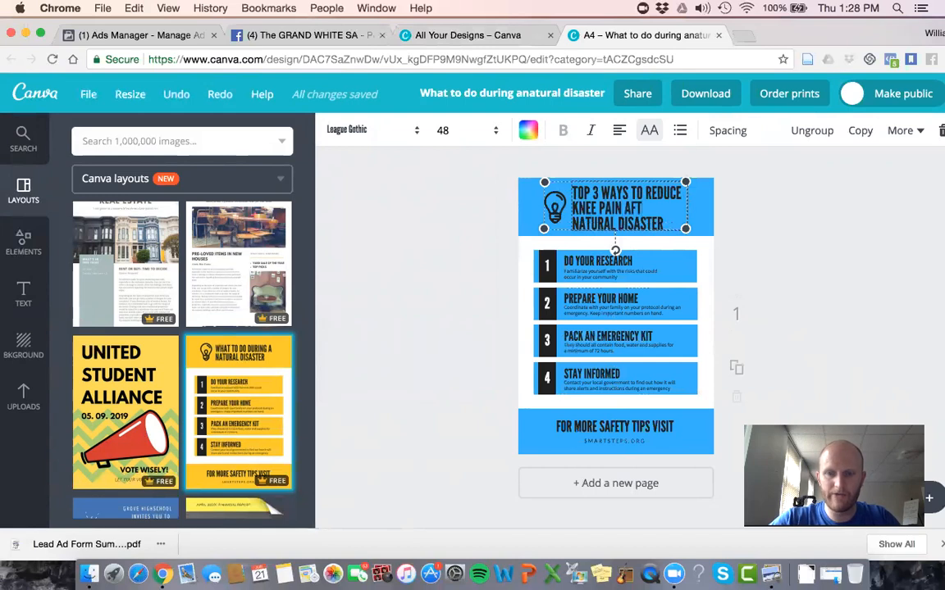
{"action": "type", "text": "ER A RUN"}
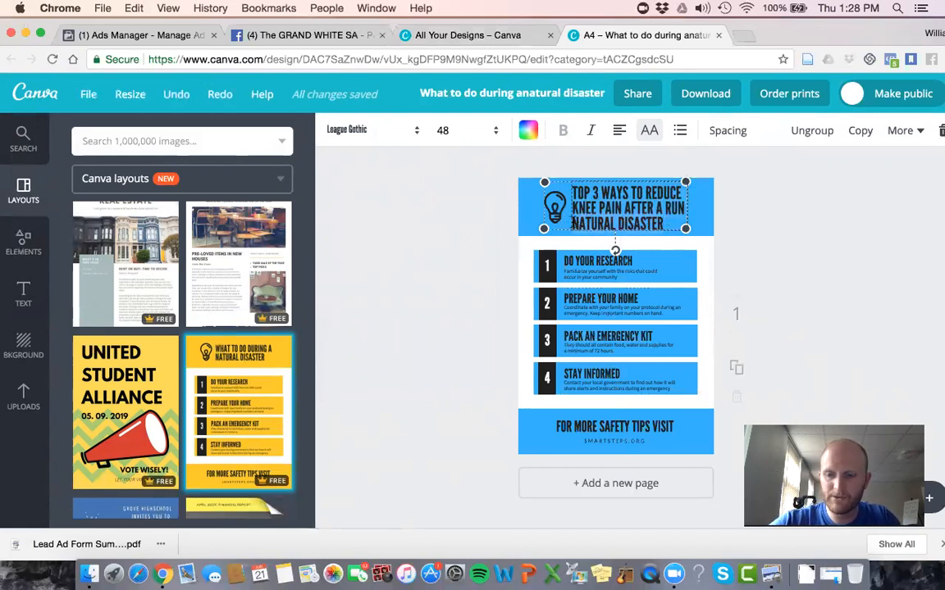
{"action": "key", "text": "BackSpace"}
{"action": "left_click", "coordinate": [776, 215]}
{"action": "left_click_drag", "start_coordinate": [658, 190], "coordinate": [656, 201]}
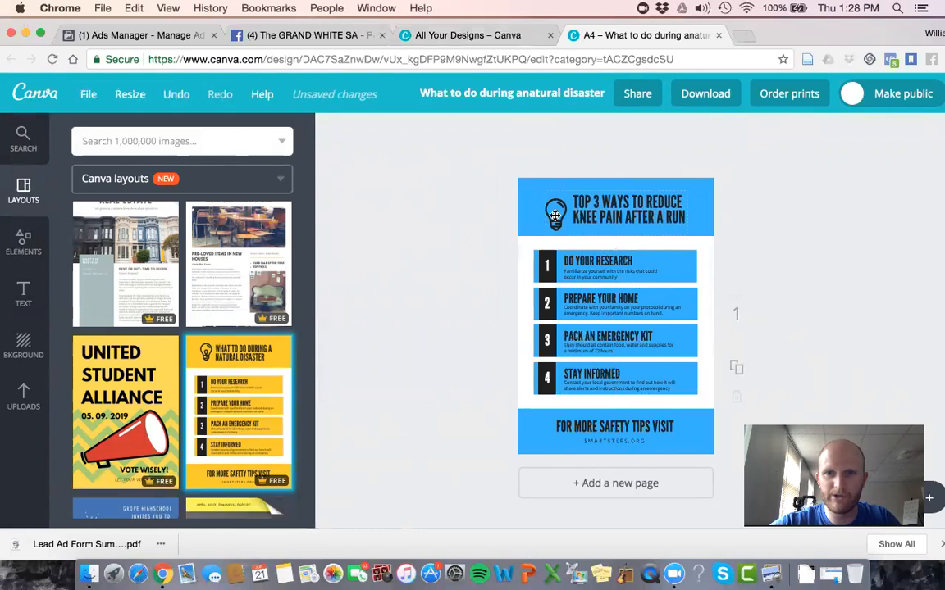
Step: Delete the light bulb icon beside the header title
{"action": "left_click", "coordinate": [556, 215]}
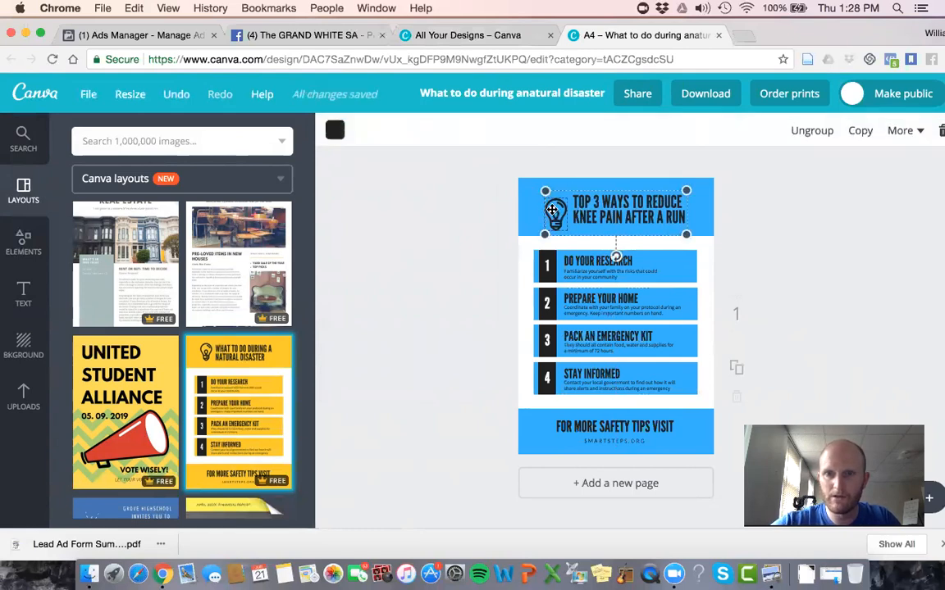
{"action": "key", "text": "Delete"}
{"action": "left_click", "coordinate": [728, 205]}
Step: Search the image library for "run"
{"action": "left_click", "coordinate": [193, 138]}
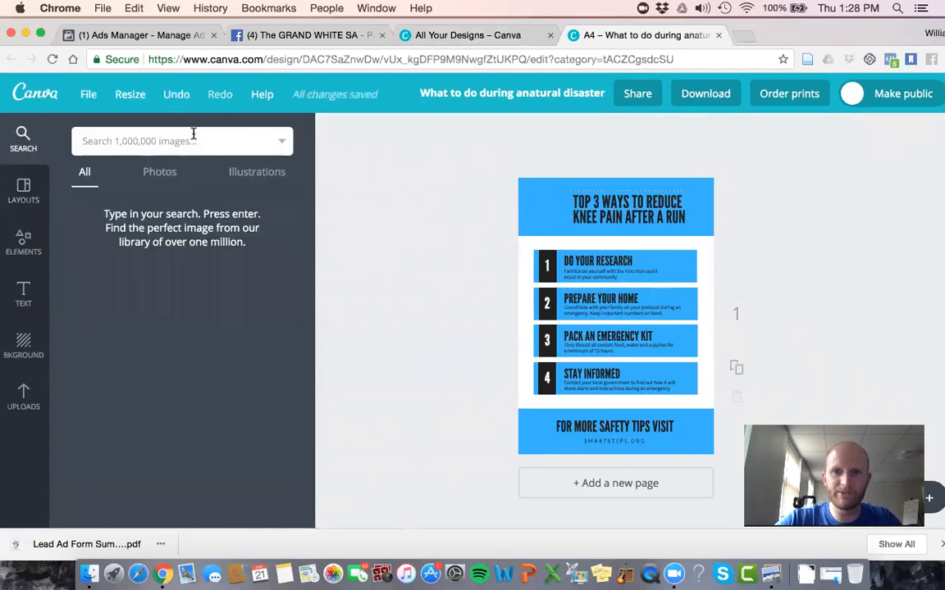
{"action": "type", "text": "run"}
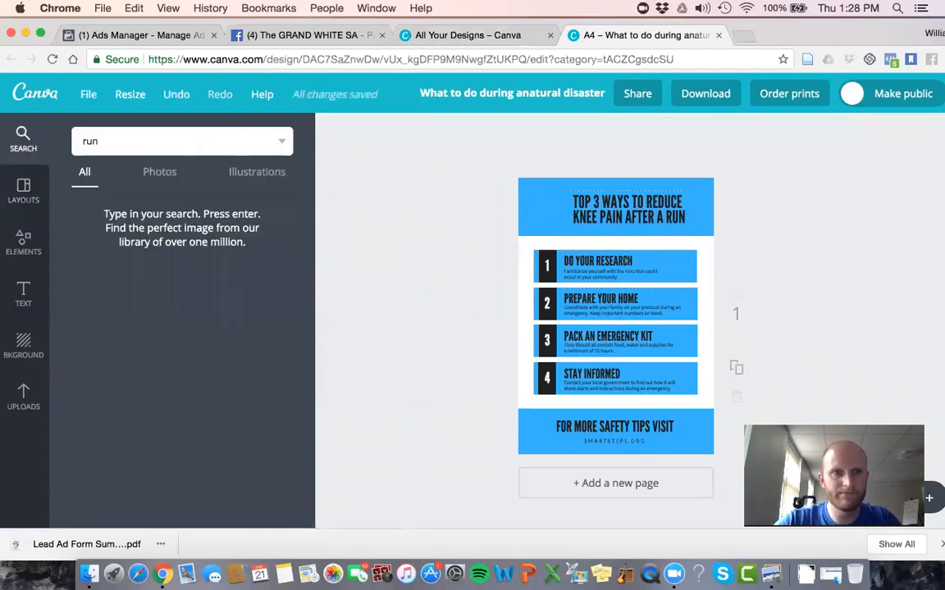
{"action": "key", "text": "Return"}
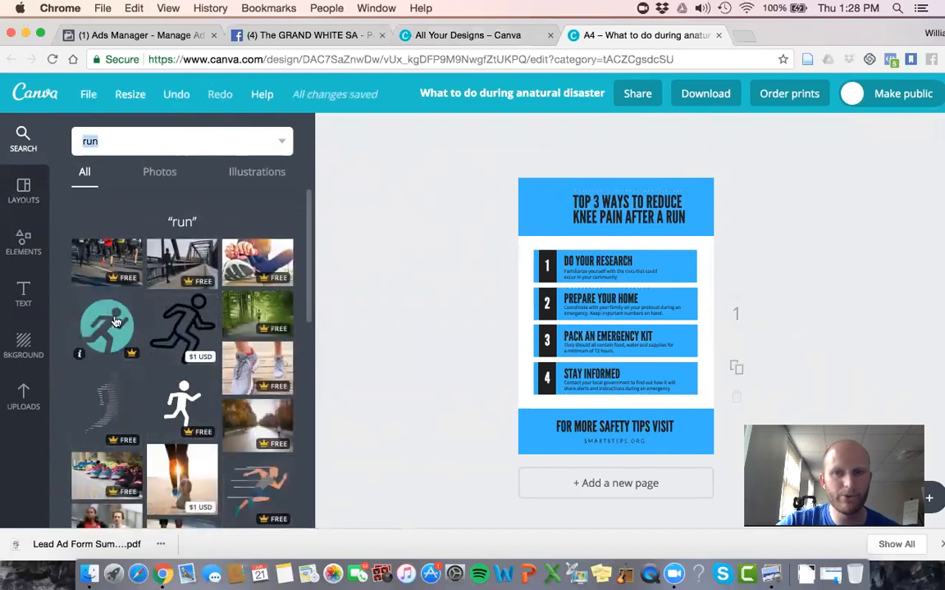
Step: Shift the title toward the header's right edge and place the free striped runner illustration, shrunk to fit the header, on its left
{"action": "left_click_drag", "start_coordinate": [663, 201], "coordinate": [667, 196]}
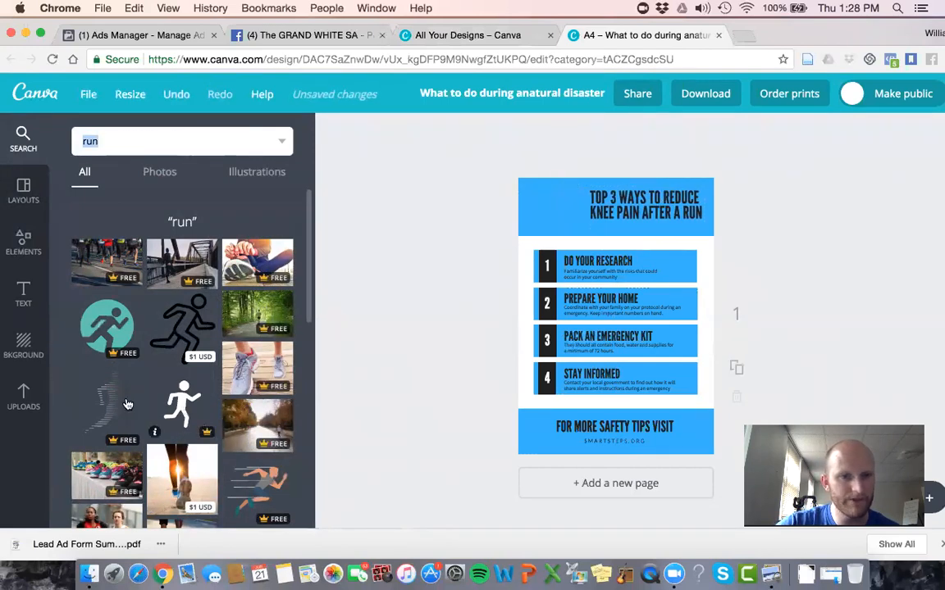
{"action": "left_click_drag", "start_coordinate": [106, 398], "coordinate": [591, 220]}
{"action": "left_click_drag", "start_coordinate": [437, 355], "coordinate": [516, 306]}
{"action": "left_click_drag", "start_coordinate": [567, 269], "coordinate": [571, 374]}
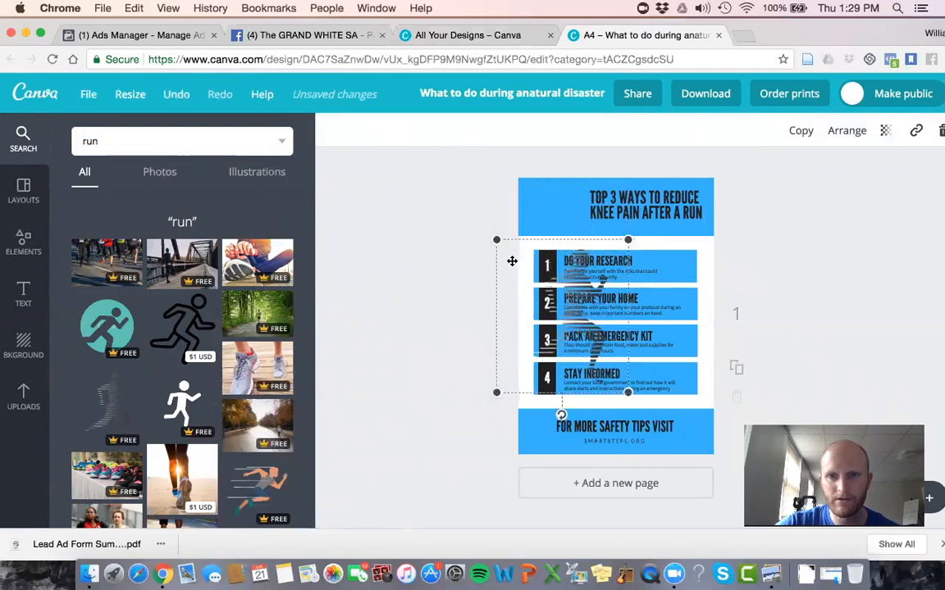
{"action": "left_click_drag", "start_coordinate": [498, 240], "coordinate": [557, 206]}
{"action": "left_click", "coordinate": [776, 229]}
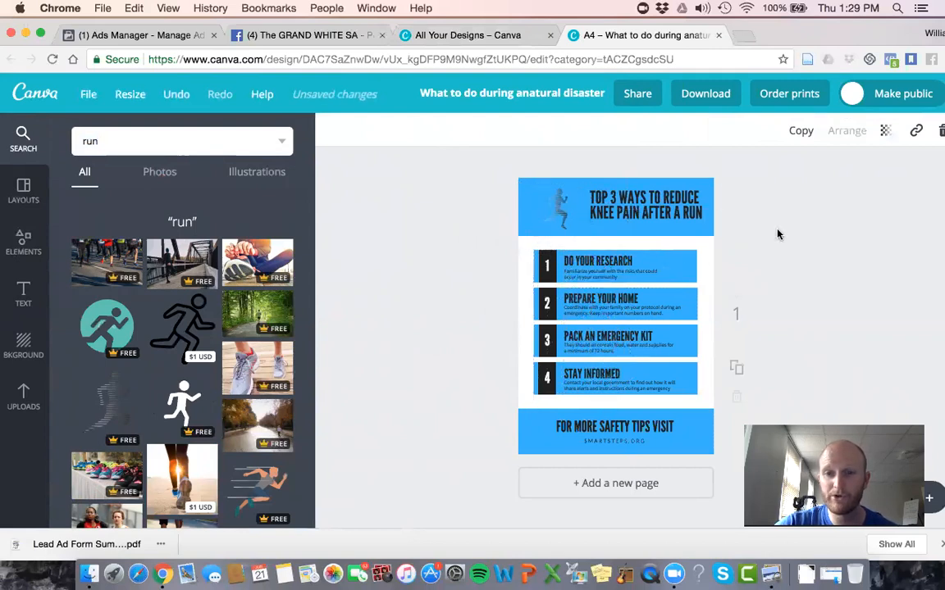
Step: Replace the footer heading "For more safety tips visit" with the author's name and professional credentials
{"action": "left_click", "coordinate": [626, 420]}
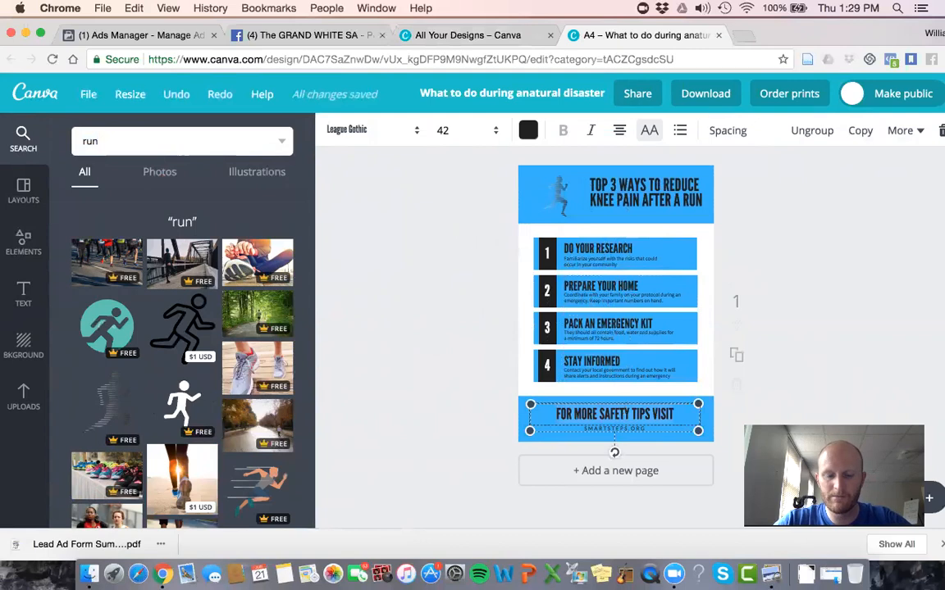
{"action": "type", "text": "DR. WILL BOYD, PT, DPT"}
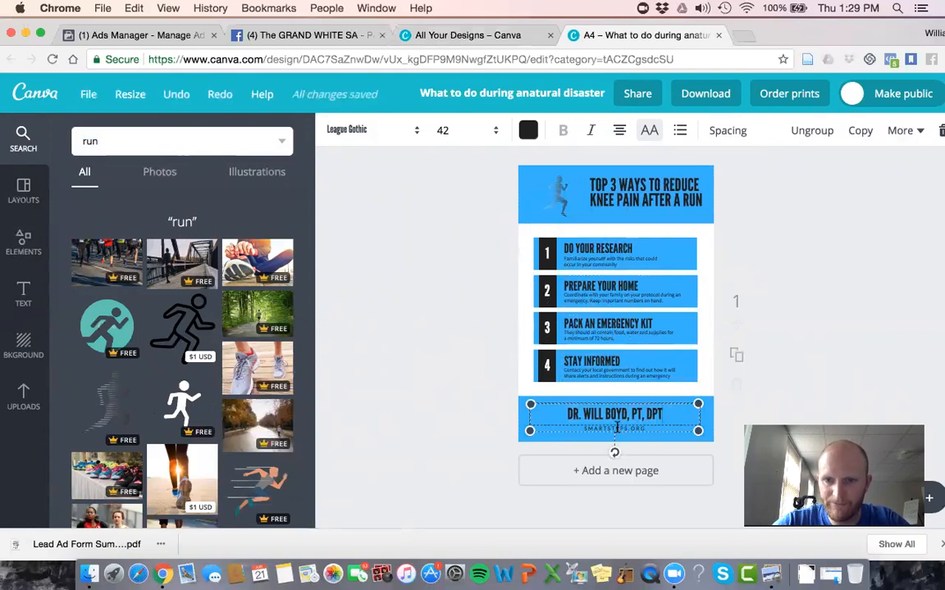
Step: Replace the footer's smartsteps.org line with the author's own website address
{"action": "left_click", "coordinate": [622, 430]}
{"action": "left_click", "coordinate": [627, 429]}
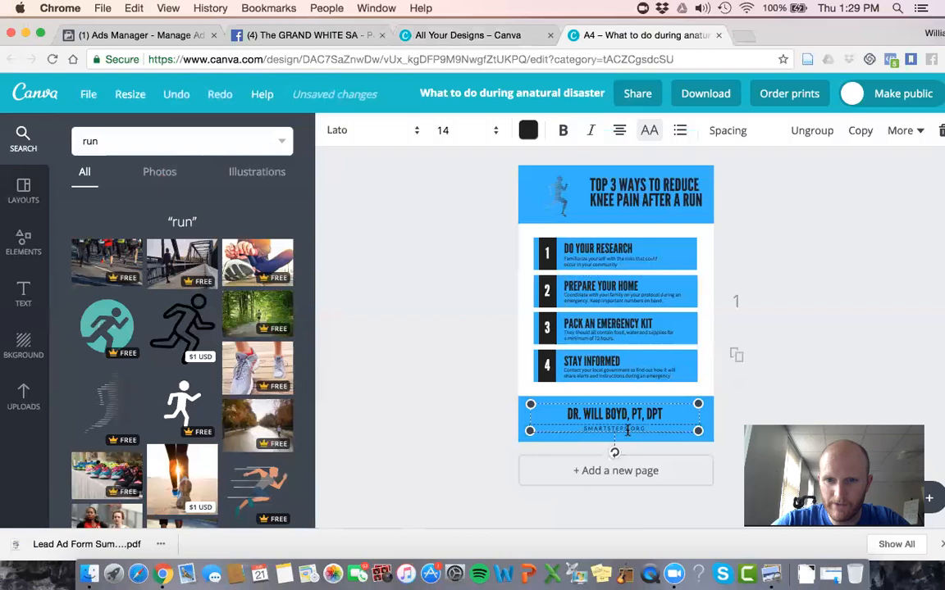
{"action": "key", "text": "super+a"}
{"action": "type", "text": "willboydpt"}
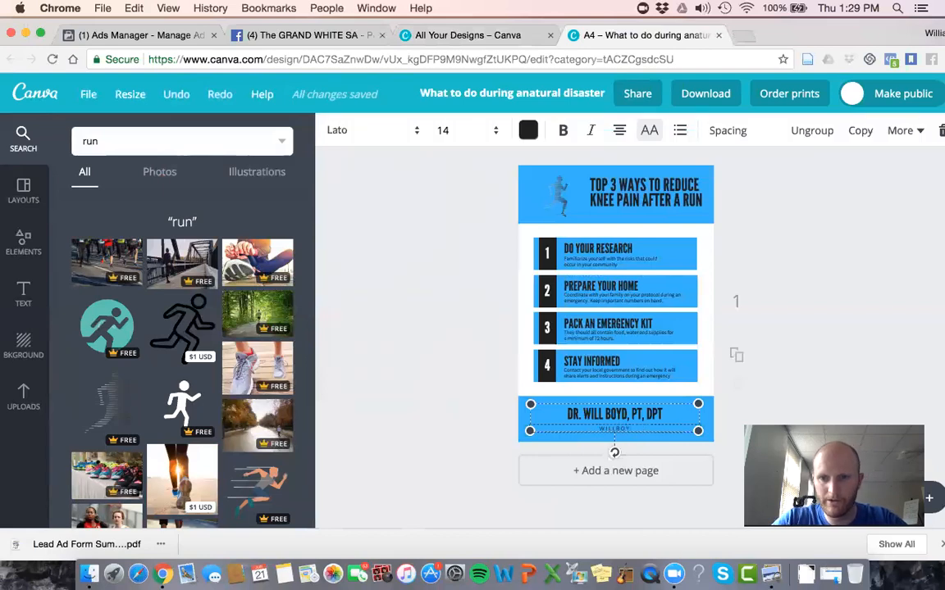
{"action": "type", "text": ".com"}
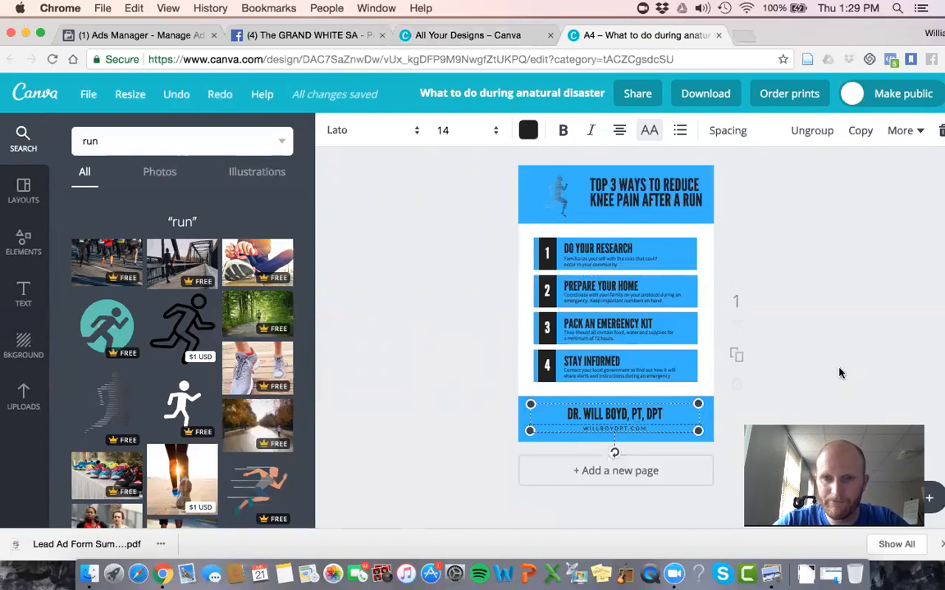
Step: Change the heading of item 1 from "Do your research" to "REST"
{"action": "left_click", "coordinate": [595, 250]}
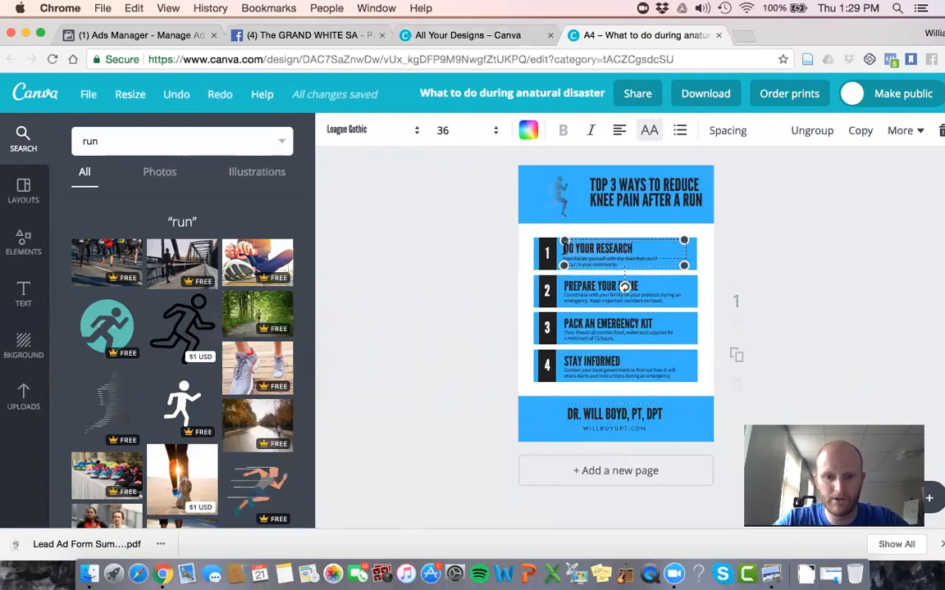
{"action": "key", "text": "super+a"}
{"action": "type", "text": "REST"}
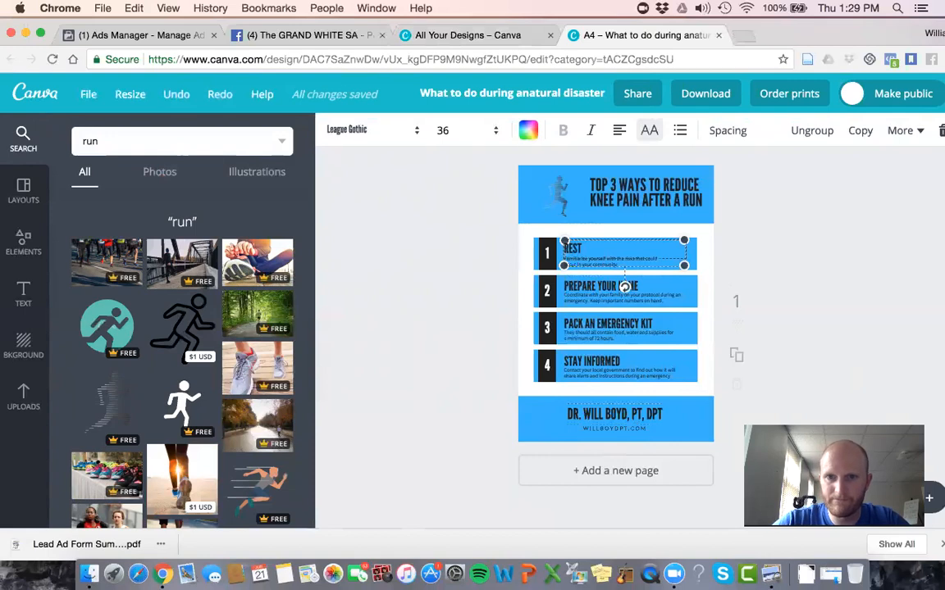
{"action": "left_click", "coordinate": [793, 211]}
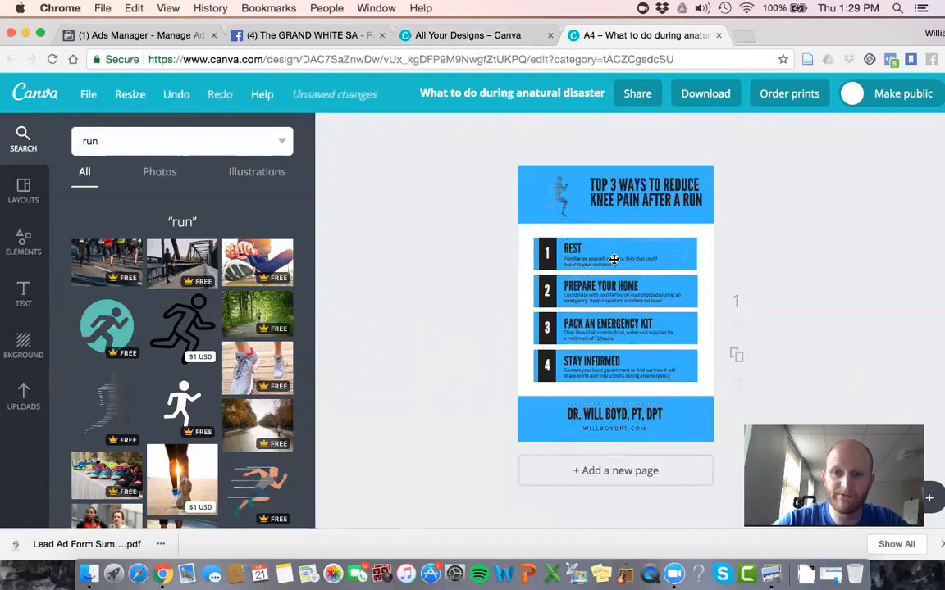
Step: Clear the placeholder description under the REST heading of item 1
{"action": "left_click", "coordinate": [613, 260]}
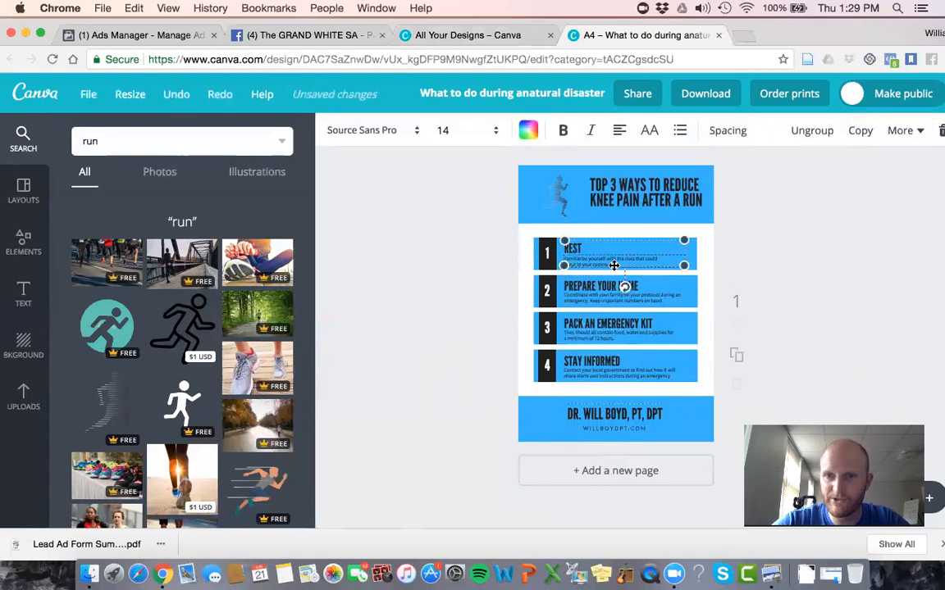
{"action": "left_click", "coordinate": [614, 263]}
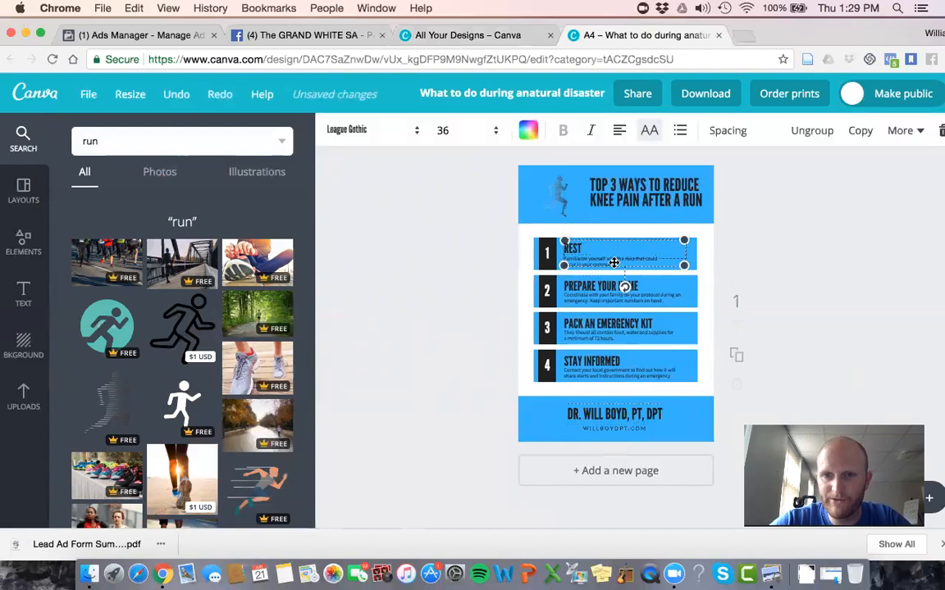
{"action": "left_click", "coordinate": [615, 264]}
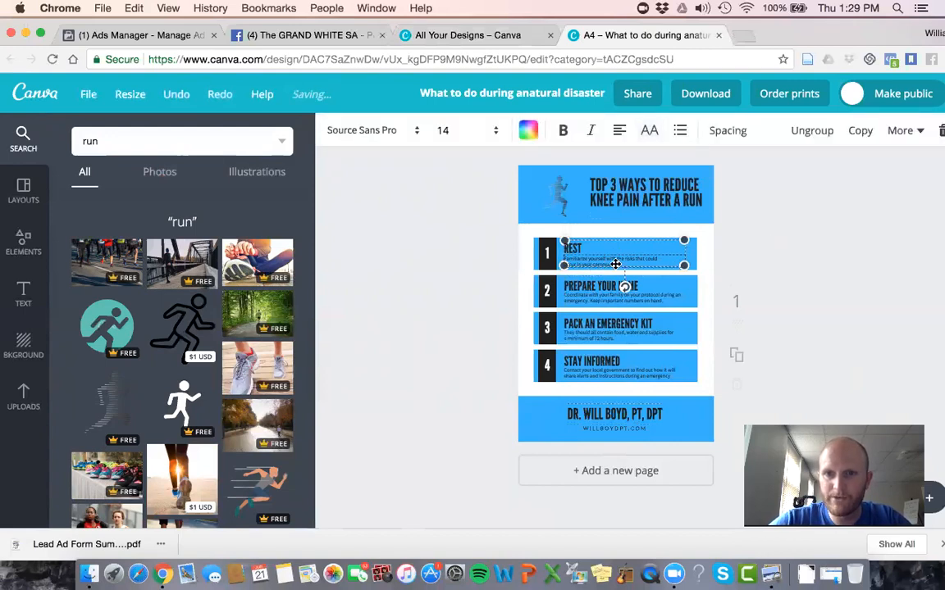
{"action": "left_click", "coordinate": [620, 262]}
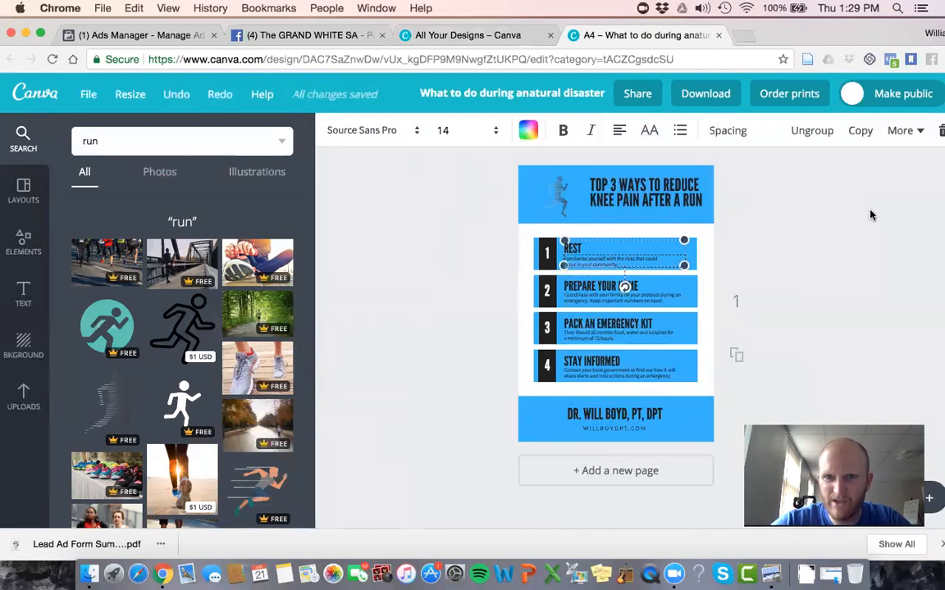
{"action": "key", "text": "BackSpace"}
{"action": "key", "text": "BackSpace"}
{"action": "key", "text": "BackSpace"}
{"action": "key", "text": "BackSpace"}
{"action": "key", "text": "BackSpace"}
{"action": "key", "text": "BackSpace"}
{"action": "key", "text": "BackSpace"}
{"action": "key", "text": "BackSpace"}
{"action": "key", "text": "BackSpace"}
{"action": "key", "text": "BackSpace"}
{"action": "key", "text": "BackSpace"}
{"action": "key", "text": "BackSpace"}
{"action": "key", "text": "BackSpace"}
{"action": "key", "text": "BackSpace"}
{"action": "key", "text": "BackSpace"}
{"action": "key", "text": "BackSpace"}
{"action": "key", "text": "BackSpace"}
{"action": "key", "text": "BackSpace"}
{"action": "key", "text": "BackSpace"}
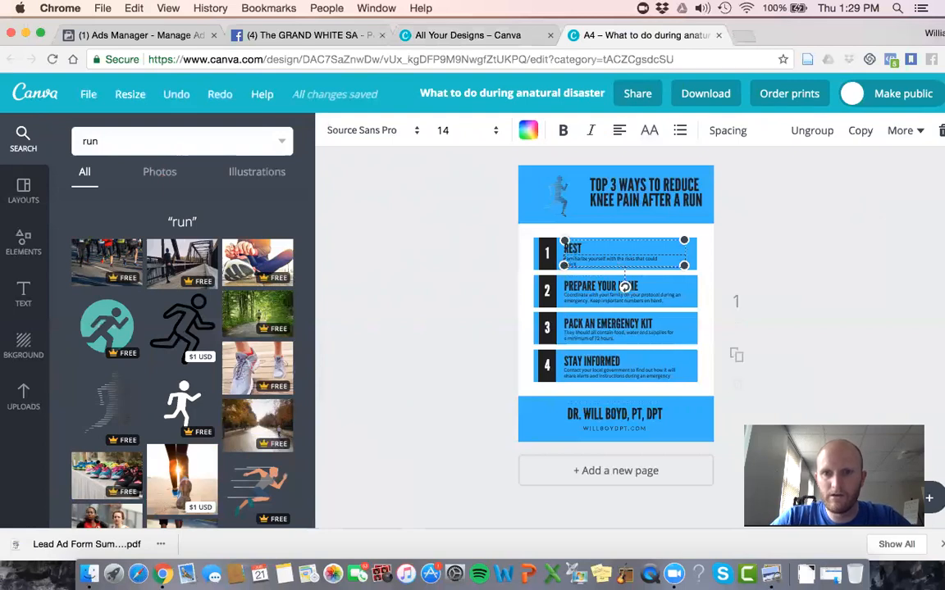
{"action": "key", "text": "BackSpace"}
{"action": "key", "text": "BackSpace"}
{"action": "key", "text": "BackSpace"}
{"action": "key", "text": "BackSpace"}
{"action": "key", "text": "BackSpace"}
{"action": "key", "text": "BackSpace"}
{"action": "key", "text": "BackSpace"}
{"action": "key", "text": "BackSpace"}
{"action": "key", "text": "BackSpace"}
{"action": "key", "text": "BackSpace"}
{"action": "key", "text": "BackSpace"}
{"action": "key", "text": "BackSpace"}
{"action": "key", "text": "BackSpace"}
{"action": "key", "text": "BackSpace"}
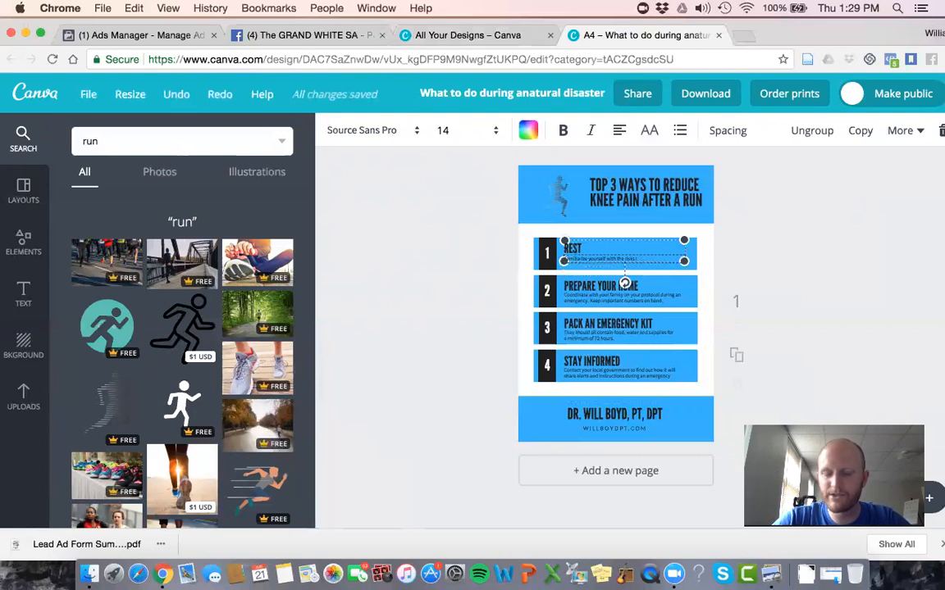
{"action": "key", "text": "BackSpace"}
{"action": "key", "text": "BackSpace"}
{"action": "key", "text": "BackSpace"}
{"action": "key", "text": "BackSpace"}
{"action": "key", "text": "BackSpace"}
{"action": "key", "text": "BackSpace"}
{"action": "key", "text": "BackSpace"}
{"action": "key", "text": "BackSpace"}
{"action": "key", "text": "BackSpace"}
{"action": "key", "text": "BackSpace"}
{"action": "key", "text": "BackSpace"}
{"action": "key", "text": "BackSpace"}
{"action": "key", "text": "BackSpace"}
{"action": "key", "text": "BackSpace"}
{"action": "key", "text": "BackSpace"}
{"action": "key", "text": "BackSpace"}
{"action": "key", "text": "BackSpace"}
{"action": "key", "text": "BackSpace"}
{"action": "key", "text": "BackSpace"}
{"action": "key", "text": "BackSpace"}
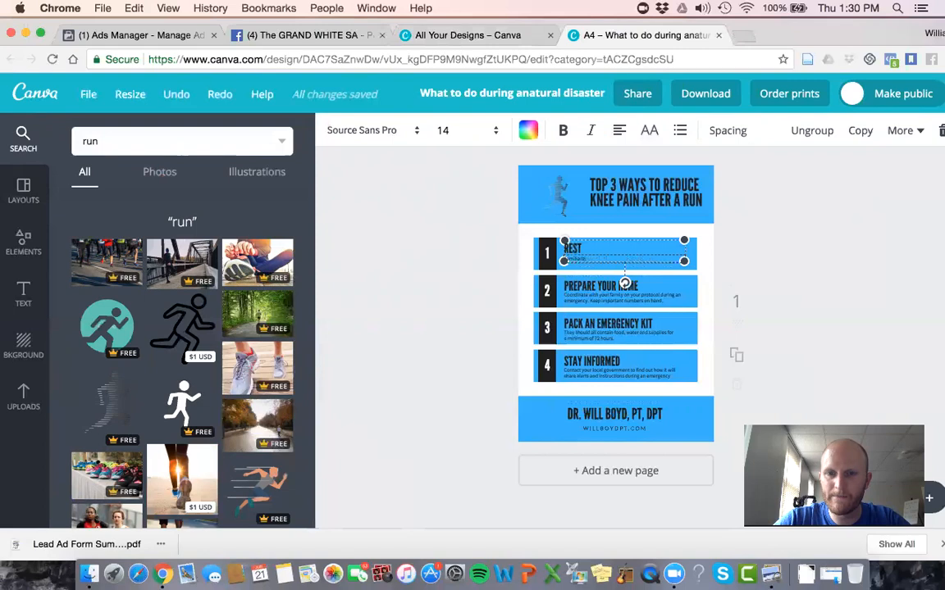
Step: Write item 1's description: "Don't hesitate to take a day off if you've been having this knee pain for a few days. Rest can be your best friend!"
{"action": "type", "text": "When"}
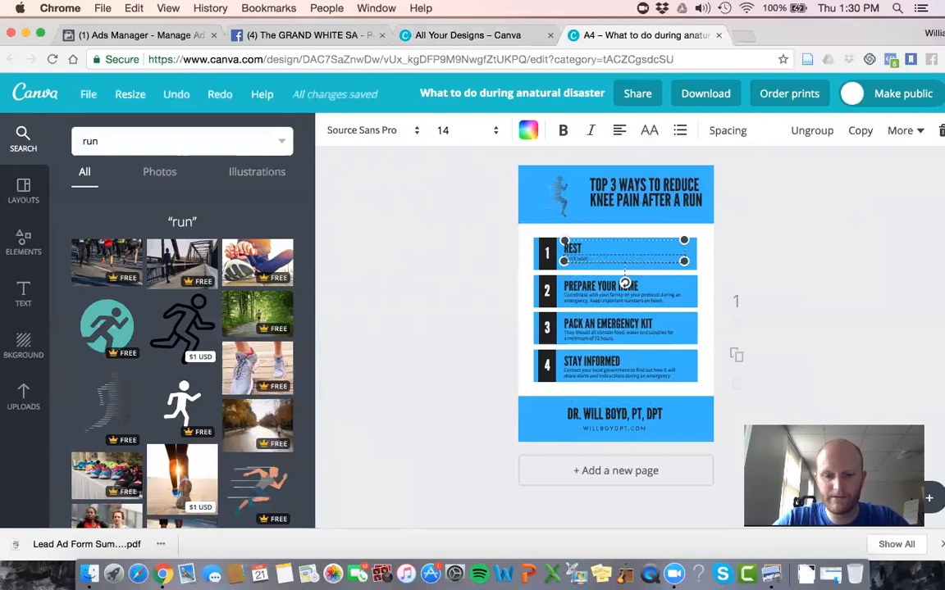
{"action": "type", "text": " take"}
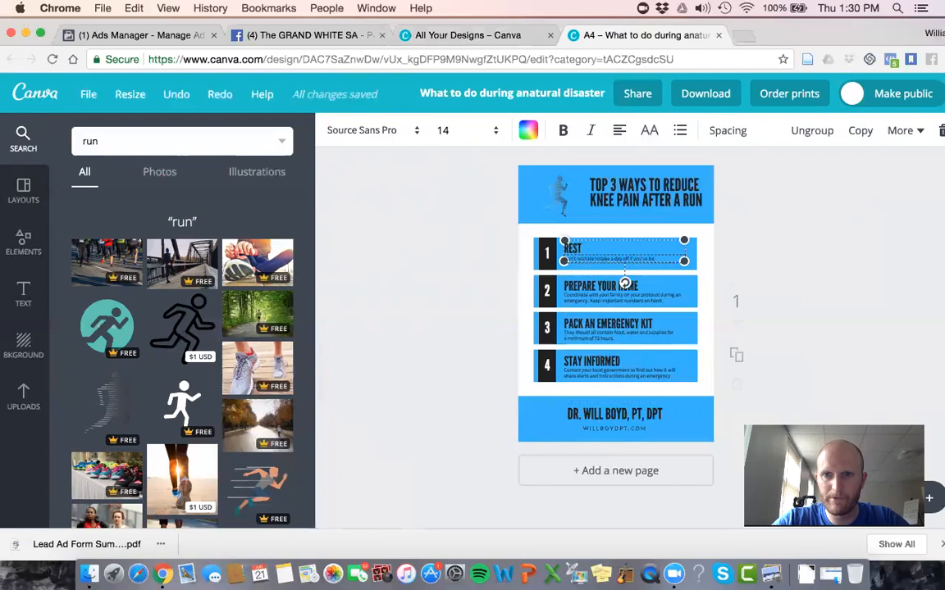
{"action": "type", "text": " hurting this knee pain for"}
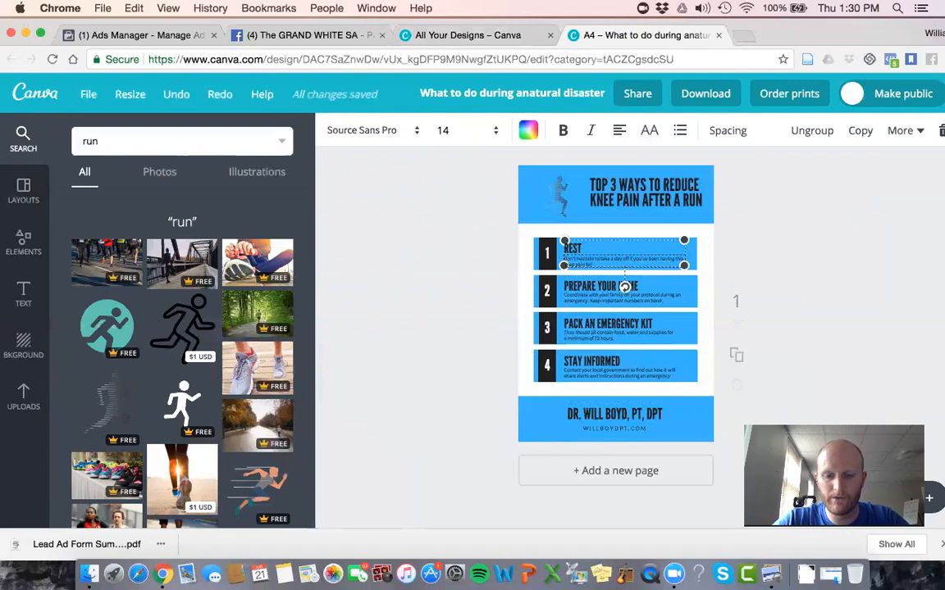
{"action": "type", "text": " a few days. The"}
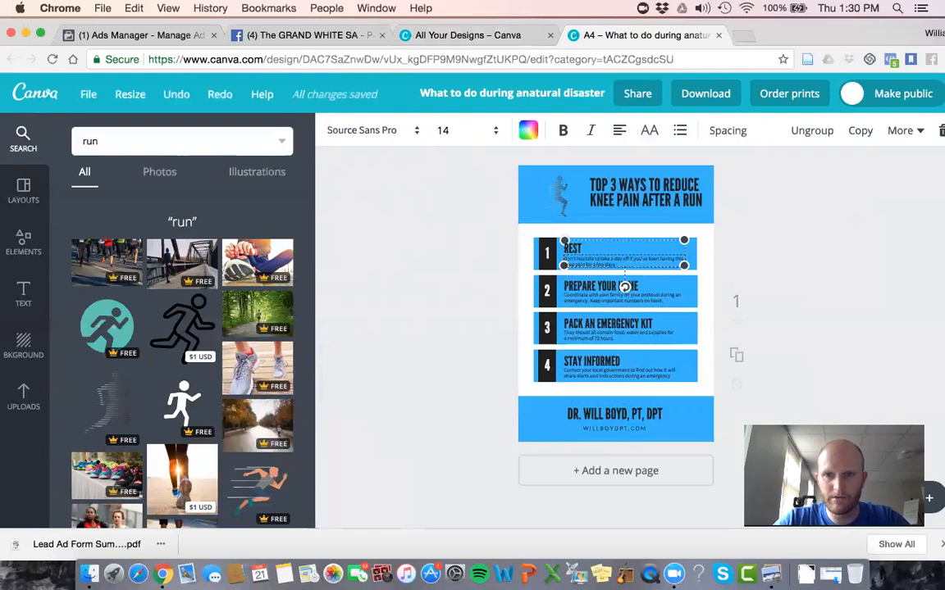
{"action": "type", "text": " can be"}
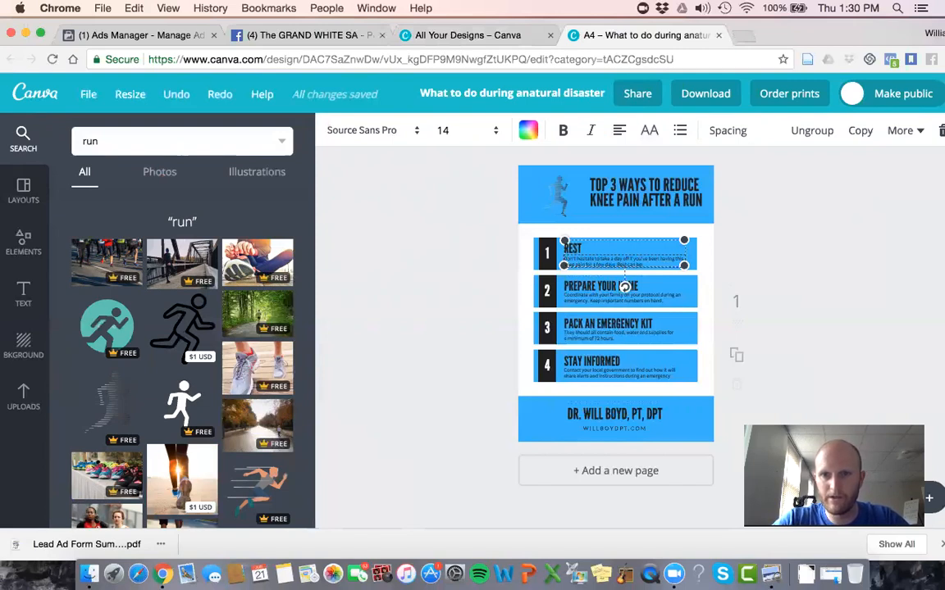
{"action": "type", "text": " your best friend!"}
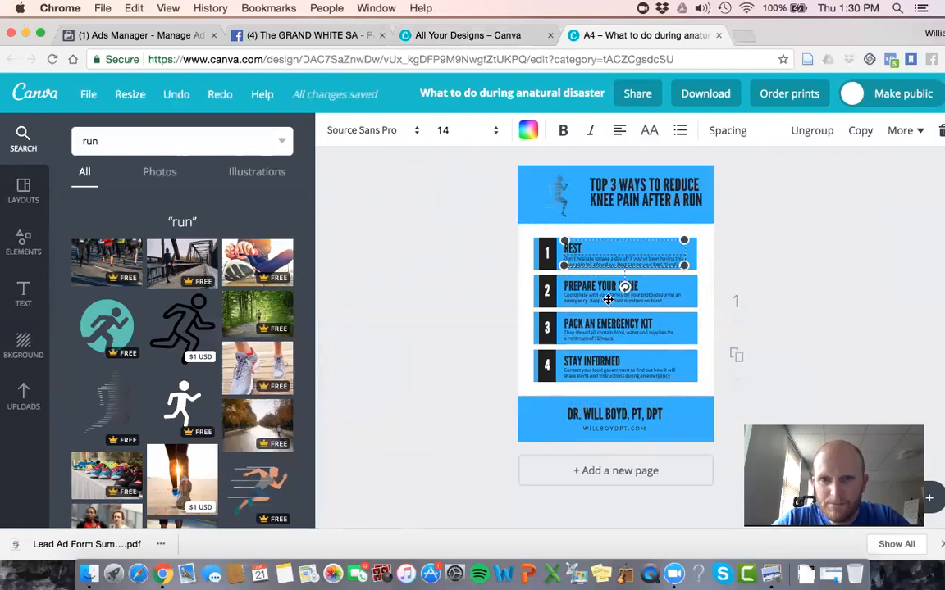
Step: Change the heading of item 2 from "Prepare your home" to "ICE"
{"action": "left_click", "coordinate": [595, 287]}
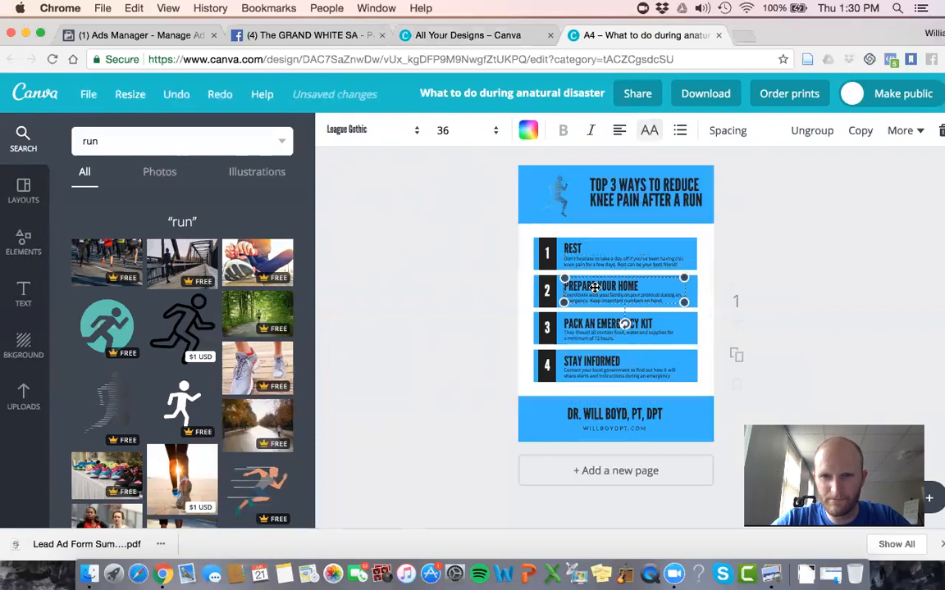
{"action": "key", "text": "ctrl+a"}
{"action": "type", "text": "ICE"}
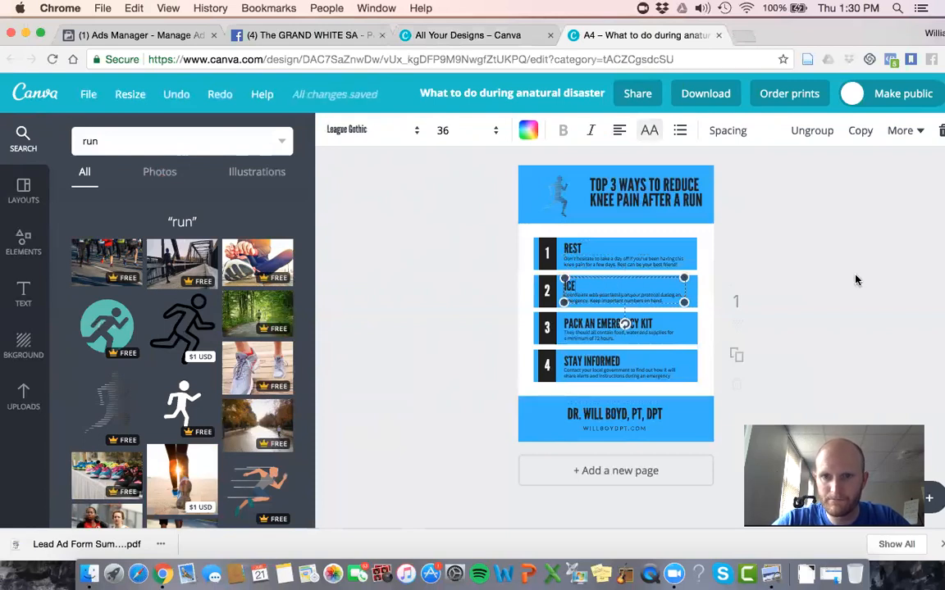
{"action": "left_click", "coordinate": [763, 313]}
Step: Replace item 2's description with "Ice may have an impact on reducing inflammation or calming your nervous system"
{"action": "left_click", "coordinate": [634, 297]}
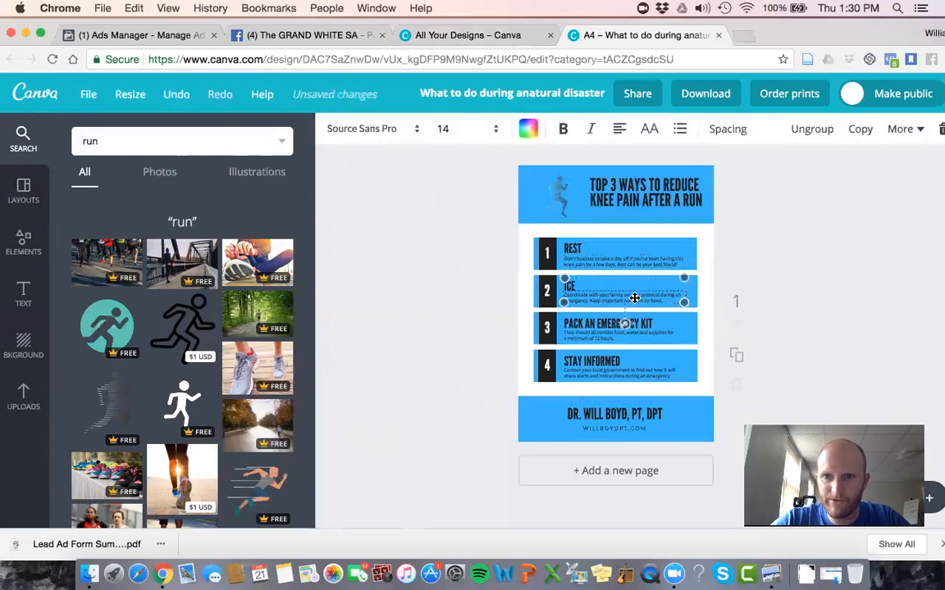
{"action": "left_click", "coordinate": [664, 299]}
{"action": "key", "text": "BackSpace"}
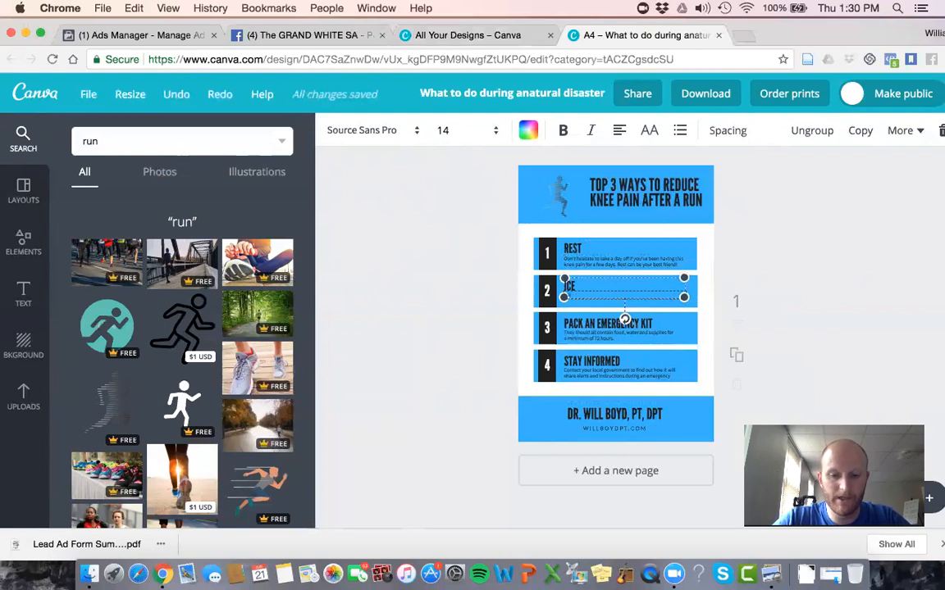
{"action": "type", "text": "Ice may have an impac"}
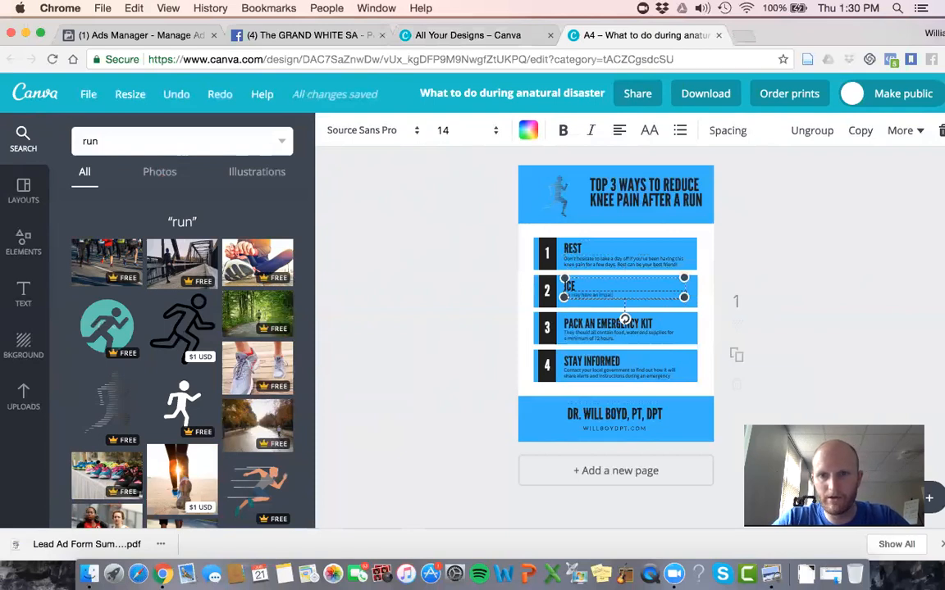
{"action": "type", "text": "t on reducing inflammation i"}
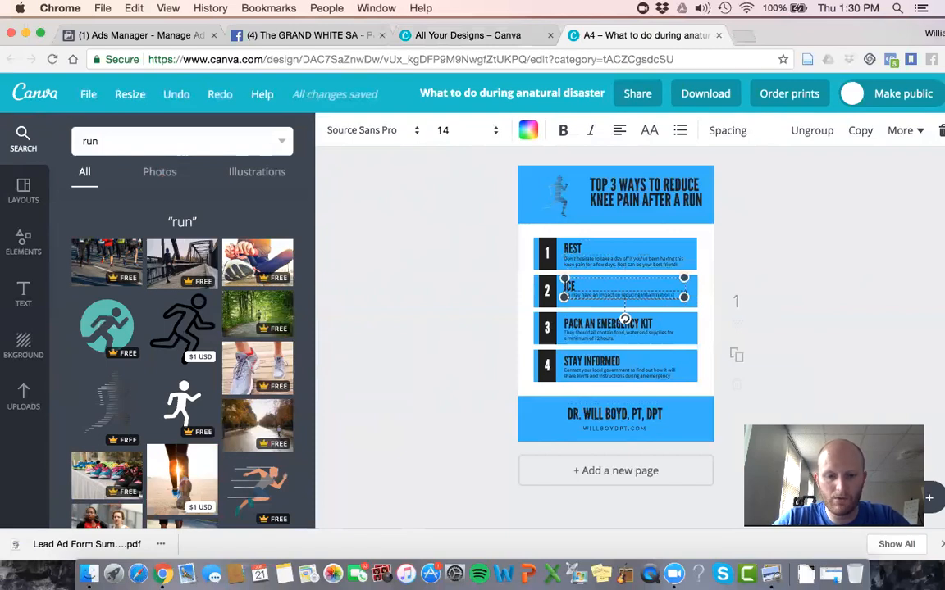
{"action": "type", "text": "r swelling"}
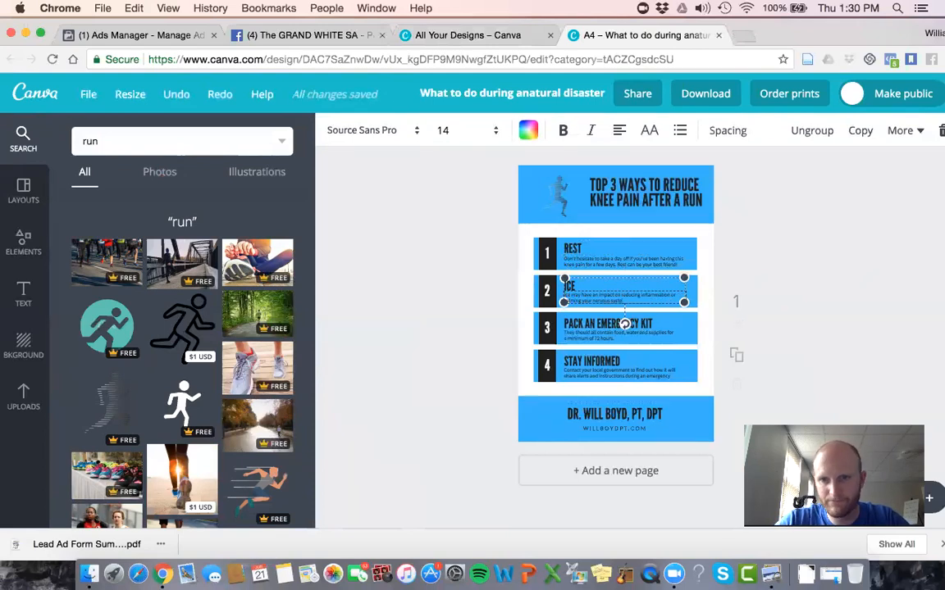
{"action": "key", "text": "Escape"}
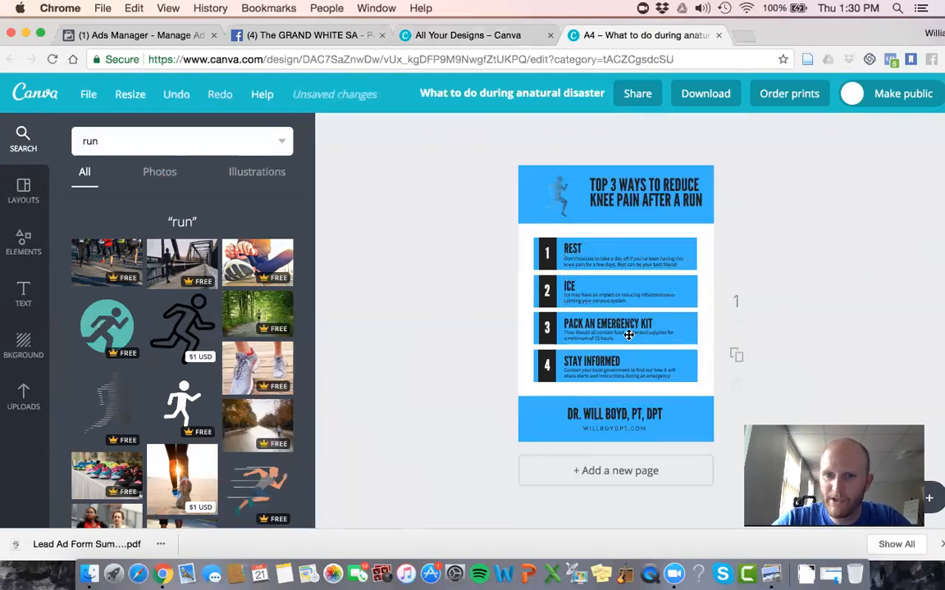
Step: Change the heading of item 3 from "Pack an emergency kit" to "FOAM ROLL"
{"action": "left_click", "coordinate": [628, 328]}
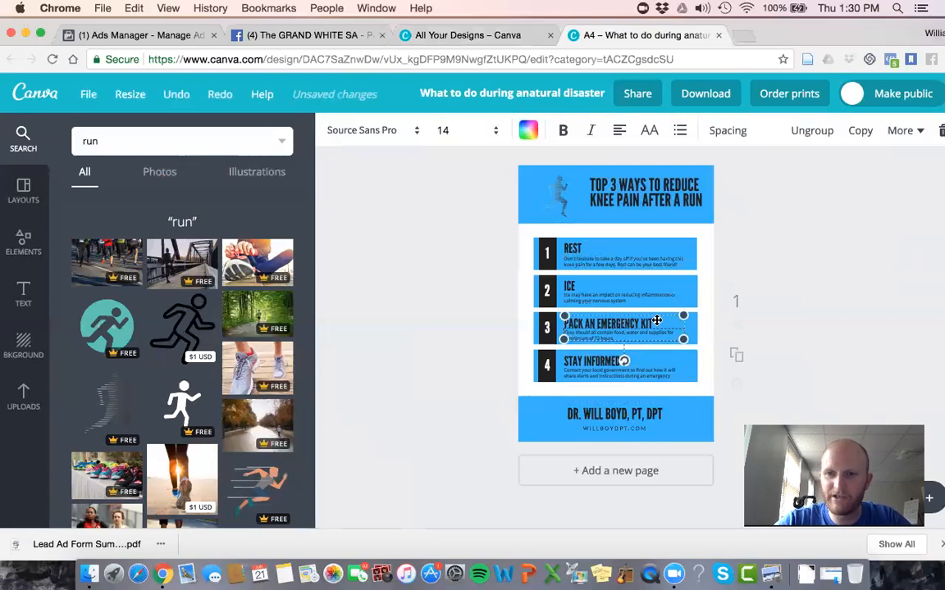
{"action": "left_click", "coordinate": [642, 321]}
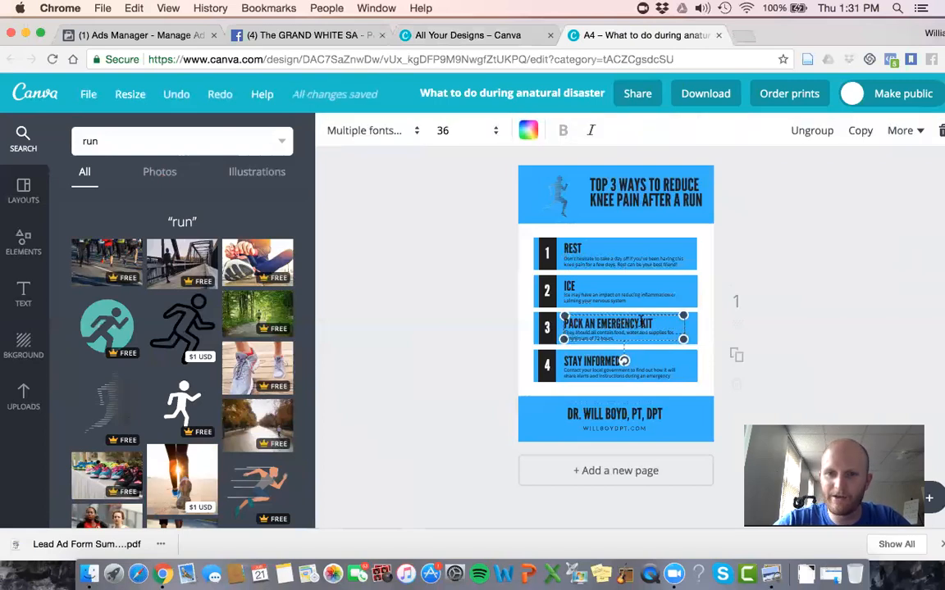
{"action": "triple_click", "coordinate": [641, 322]}
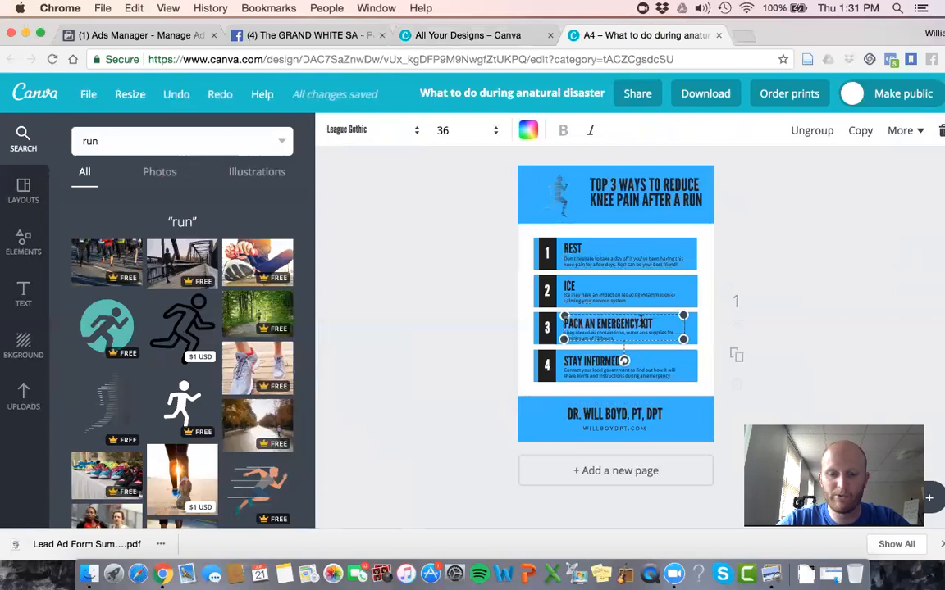
{"action": "type", "text": "FOAM ROLL"}
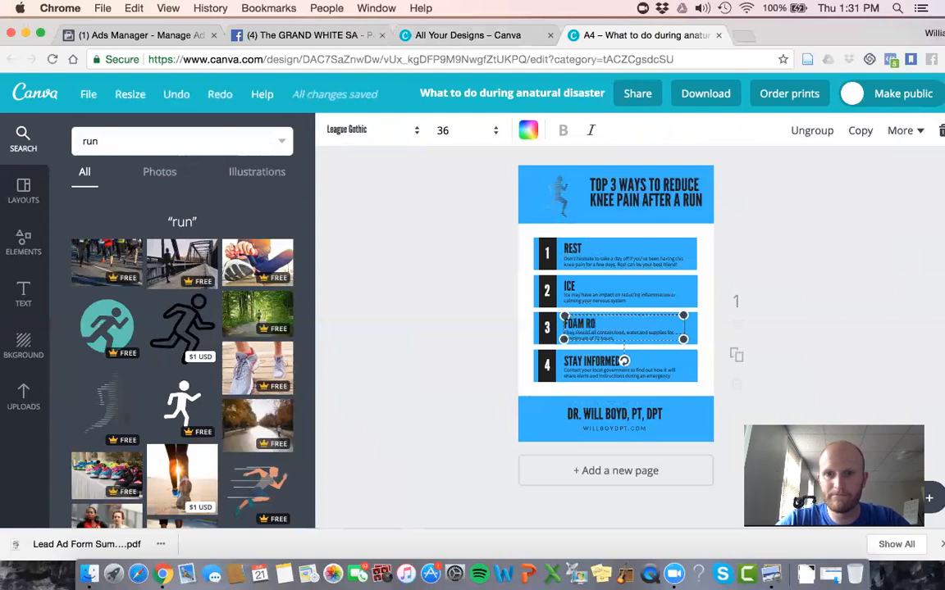
{"action": "left_click", "coordinate": [816, 256]}
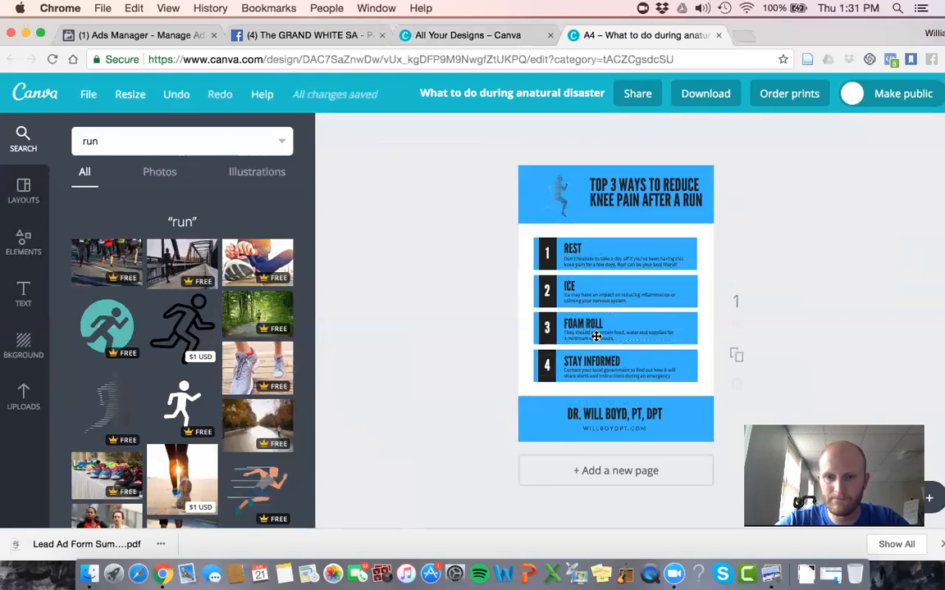
Step: Clear the placeholder description about food, water and supplies under the FOAM ROLL heading
{"action": "left_click", "coordinate": [596, 336]}
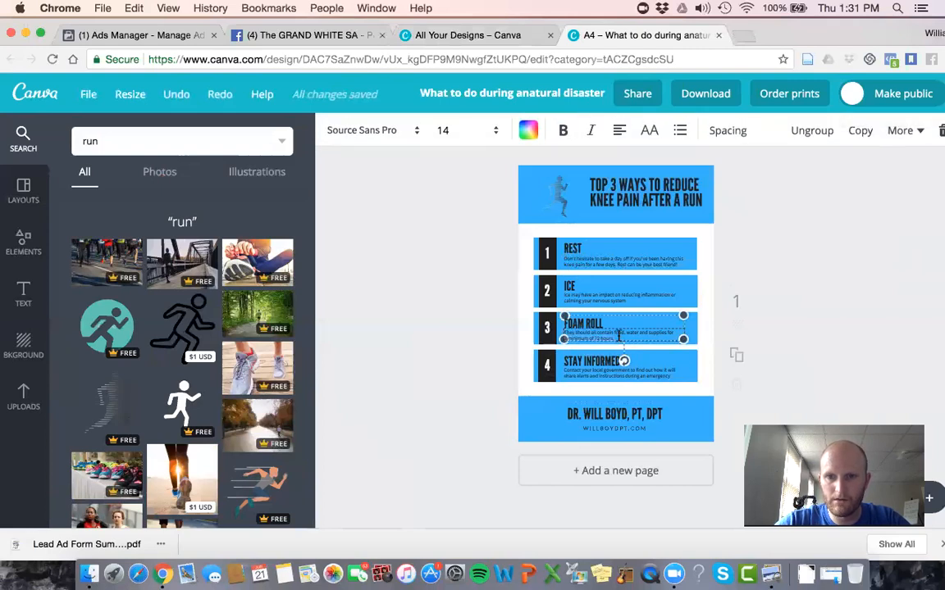
{"action": "key", "text": "BackSpace"}
{"action": "key", "text": "BackSpace"}
{"action": "key", "text": "BackSpace"}
{"action": "key", "text": "BackSpace"}
{"action": "key", "text": "BackSpace"}
{"action": "key", "text": "BackSpace"}
{"action": "key", "text": "BackSpace"}
{"action": "key", "text": "BackSpace"}
{"action": "key", "text": "BackSpace"}
{"action": "key", "text": "BackSpace"}
{"action": "key", "text": "BackSpace"}
{"action": "key", "text": "BackSpace"}
{"action": "key", "text": "BackSpace"}
{"action": "key", "text": "BackSpace"}
{"action": "key", "text": "BackSpace"}
{"action": "key", "text": "BackSpace"}
{"action": "key", "text": "BackSpace"}
{"action": "key", "text": "BackSpace"}
{"action": "key", "text": "BackSpace"}
{"action": "key", "text": "BackSpace"}
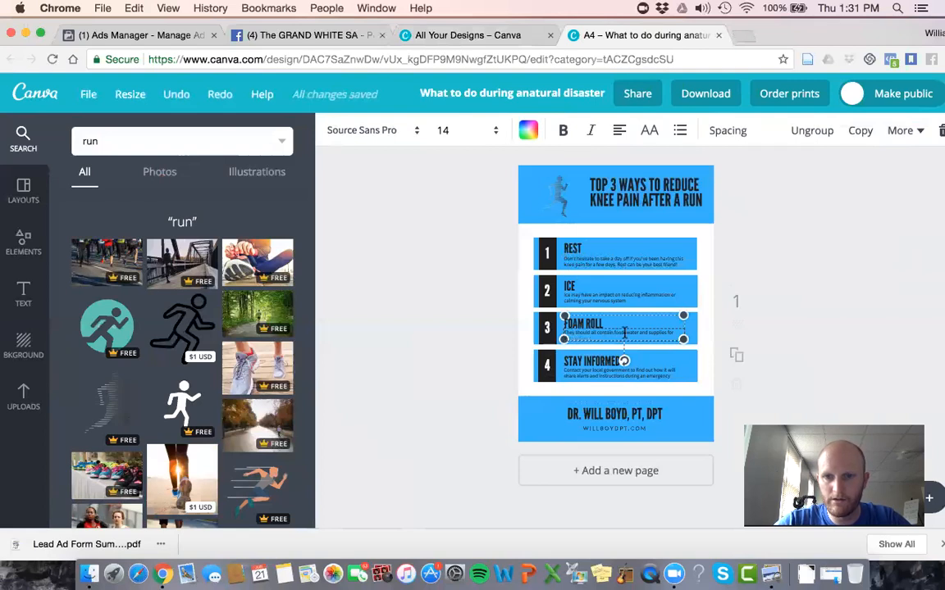
{"action": "key", "text": "BackSpace"}
{"action": "key", "text": "BackSpace"}
{"action": "key", "text": "BackSpace"}
{"action": "key", "text": "BackSpace"}
{"action": "key", "text": "BackSpace"}
{"action": "key", "text": "BackSpace"}
{"action": "key", "text": "BackSpace"}
{"action": "key", "text": "BackSpace"}
{"action": "key", "text": "BackSpace"}
{"action": "key", "text": "BackSpace"}
{"action": "key", "text": "BackSpace"}
{"action": "key", "text": "BackSpace"}
{"action": "key", "text": "BackSpace"}
{"action": "key", "text": "BackSpace"}
{"action": "key", "text": "BackSpace"}
{"action": "key", "text": "BackSpace"}
{"action": "key", "text": "BackSpace"}
{"action": "key", "text": "BackSpace"}
{"action": "key", "text": "BackSpace"}
{"action": "key", "text": "BackSpace"}
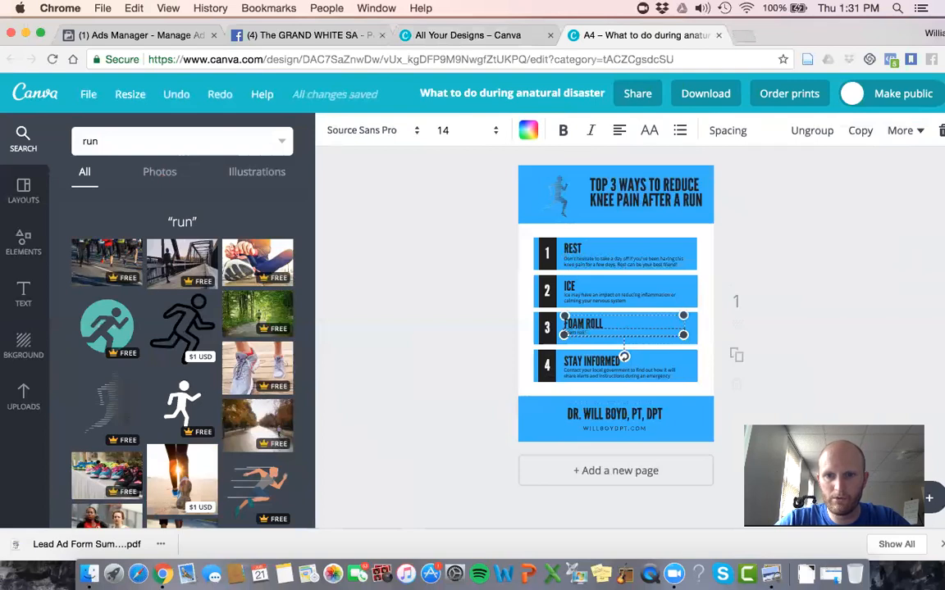
Step: Write item 3's description: "Foam rolling can help increase blood flow to your sore muscle tissues after a hard run"
{"action": "type", "text": "g can help"}
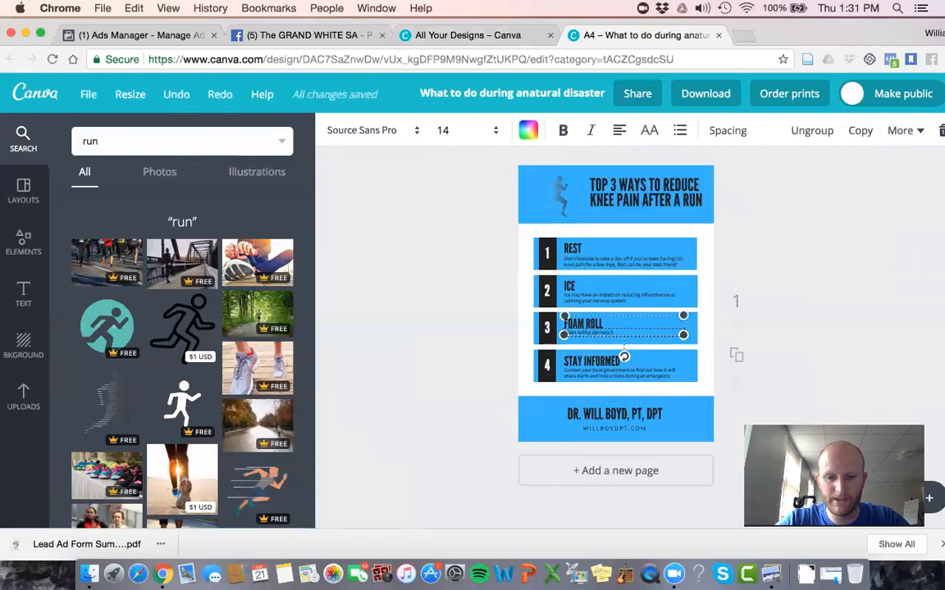
{"action": "type", "text": " increase blood flow to your stiff muscles"}
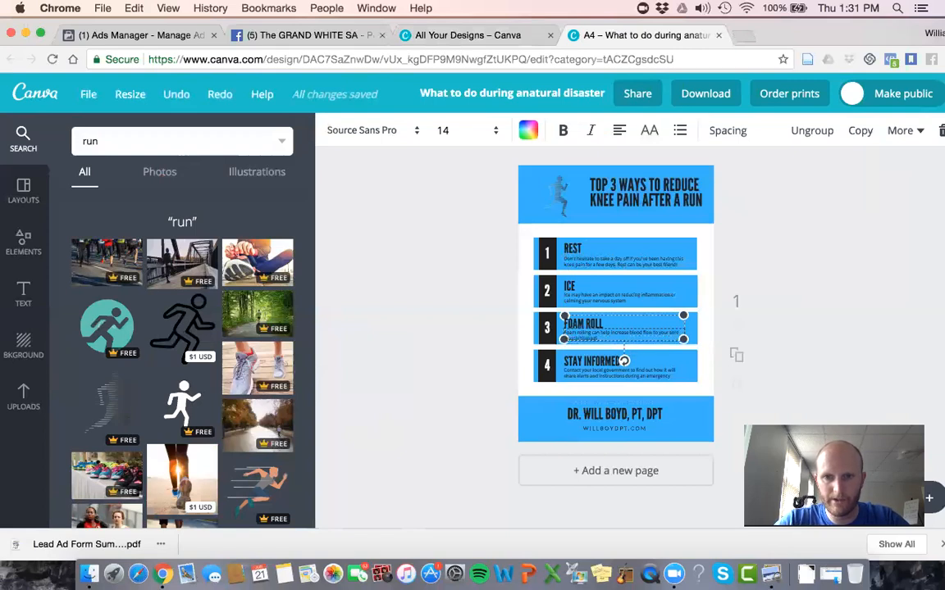
{"action": "type", "text": " after a hard"}
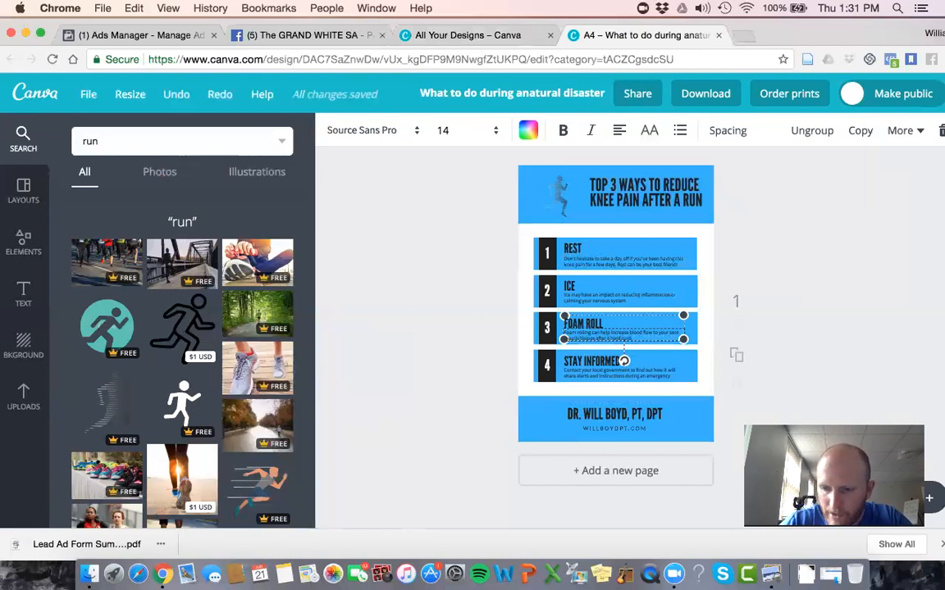
Step: Change the heading of item 4 from "Stay informed" to "YOGA"
{"action": "left_click", "coordinate": [581, 361]}
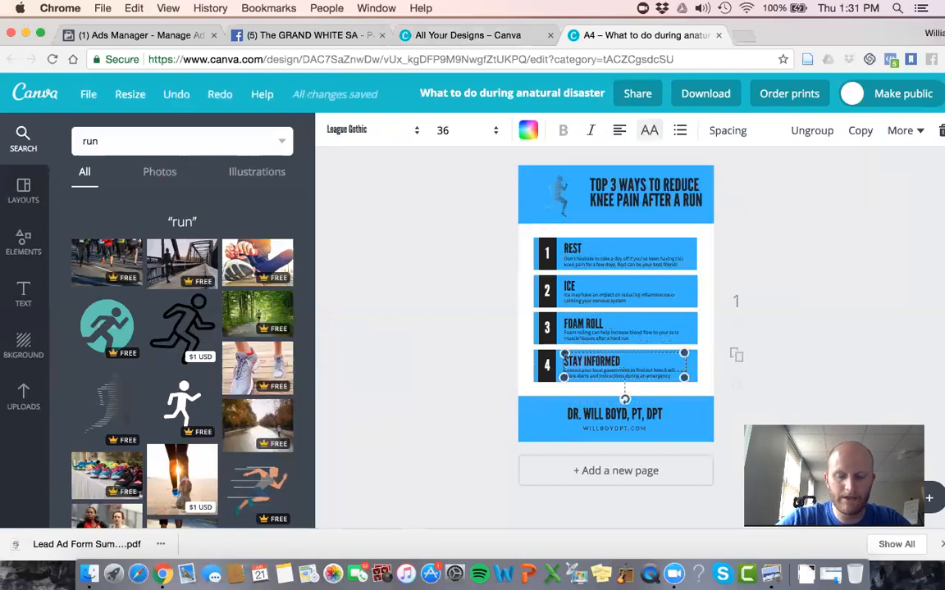
{"action": "type", "text": "YOA"}
{"action": "key", "text": "BackSpace"}
{"action": "type", "text": "GA"}
{"action": "left_click", "coordinate": [753, 343]}
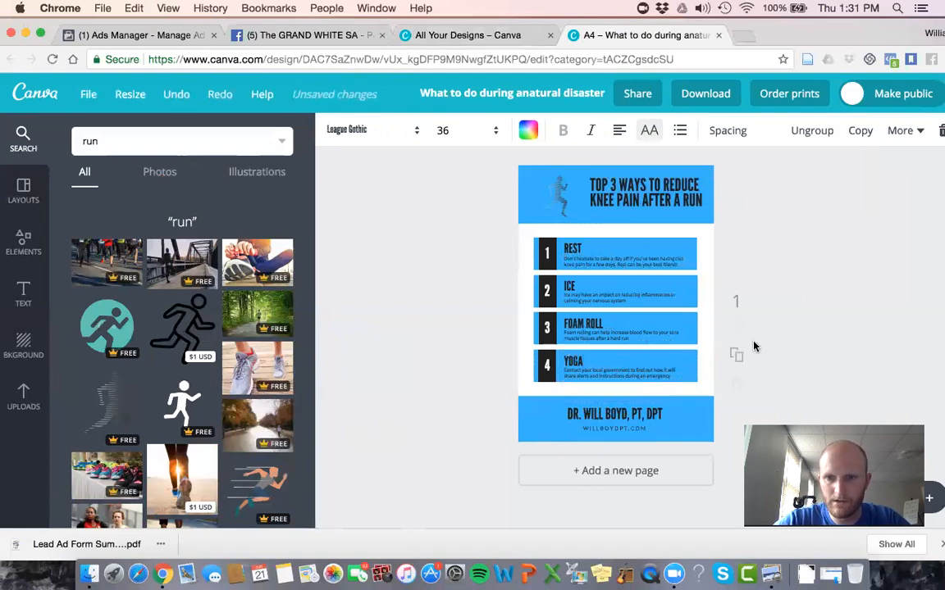
Step: Replace item 4's description with "Yoga can help strengthen the muscles around your knee that are impacted while running"
{"action": "left_click", "coordinate": [638, 375]}
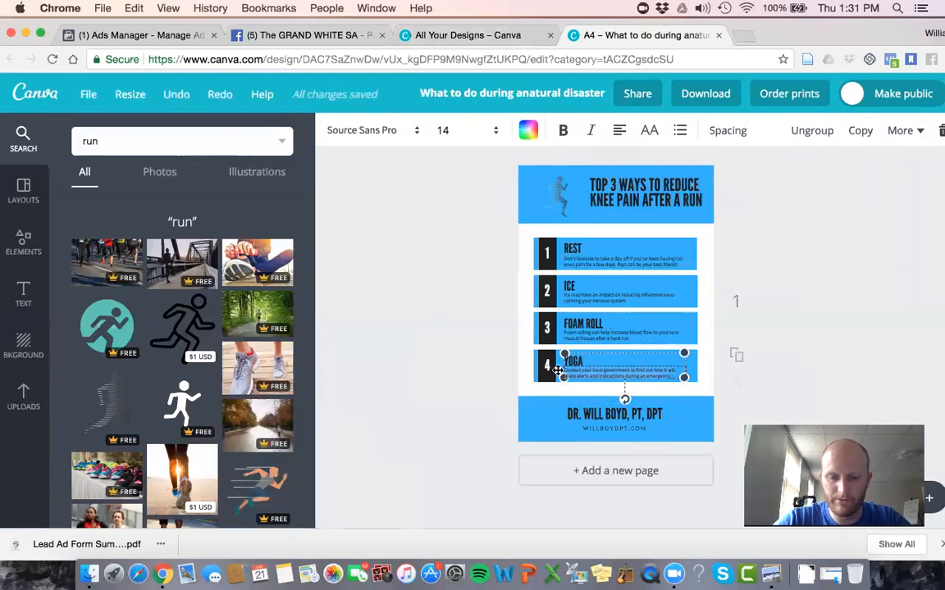
{"action": "key", "text": "BackSpace"}
{"action": "type", "text": "Yoga can help"}
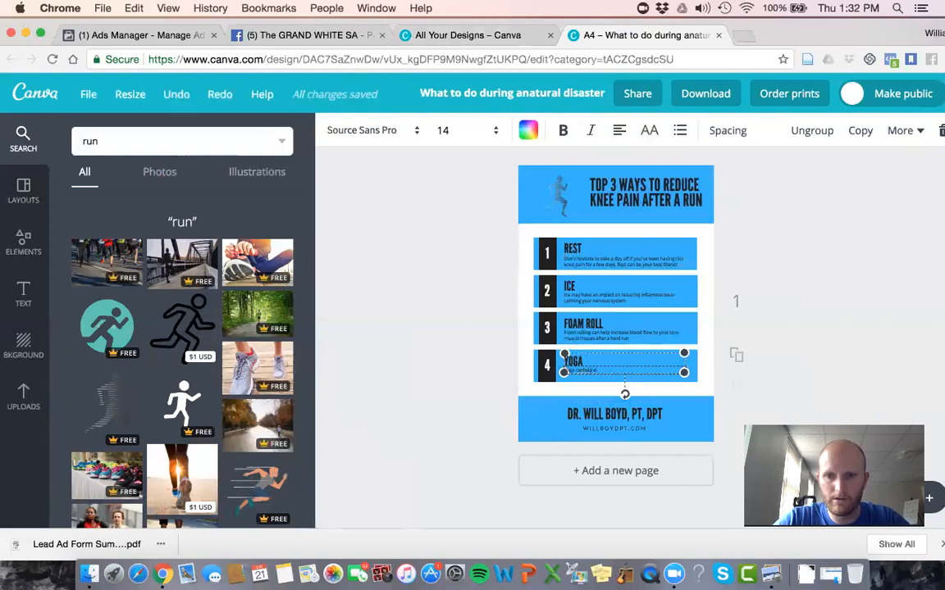
{"action": "type", "text": " help"}
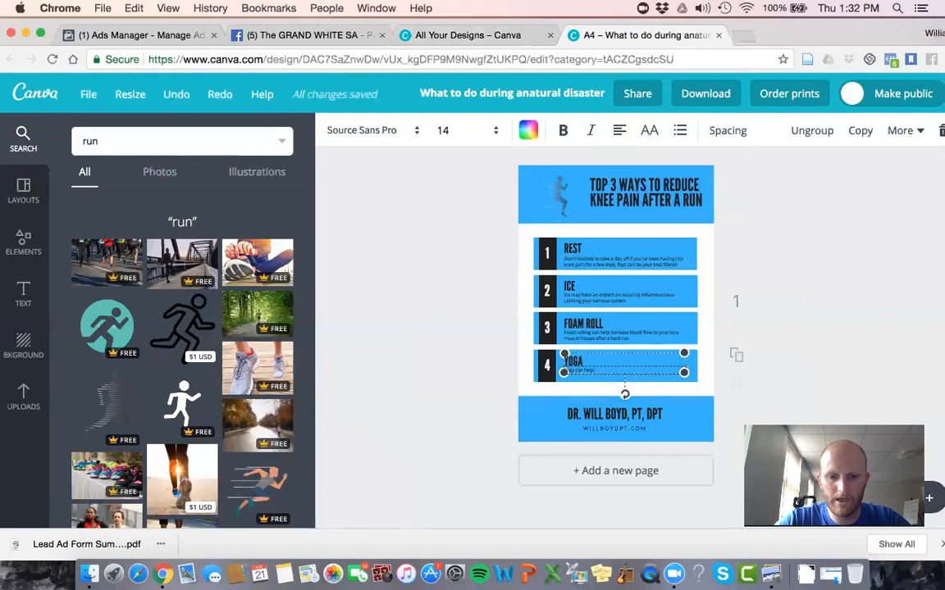
{"action": "type", "text": " strengthen the"}
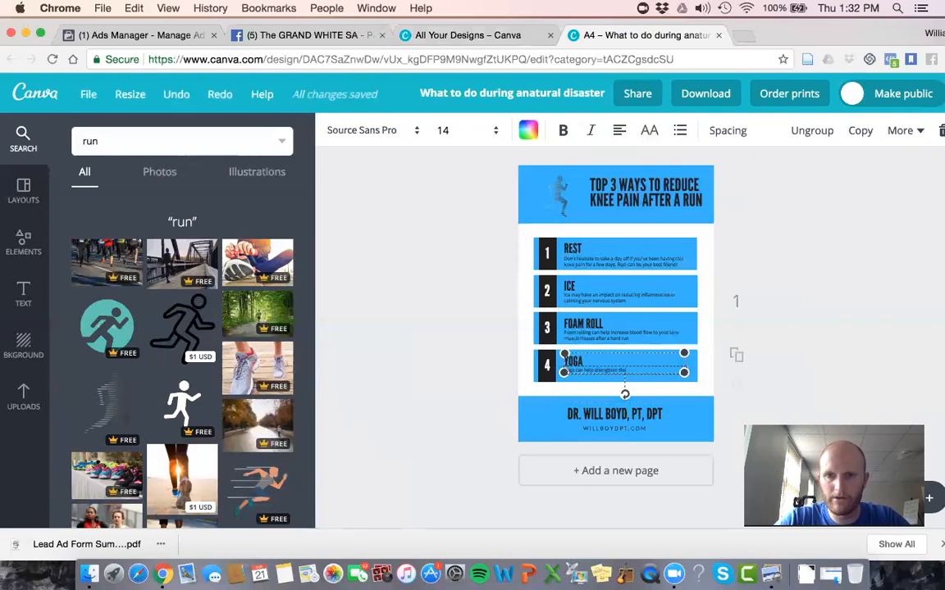
{"action": "type", "text": " muscles arou"}
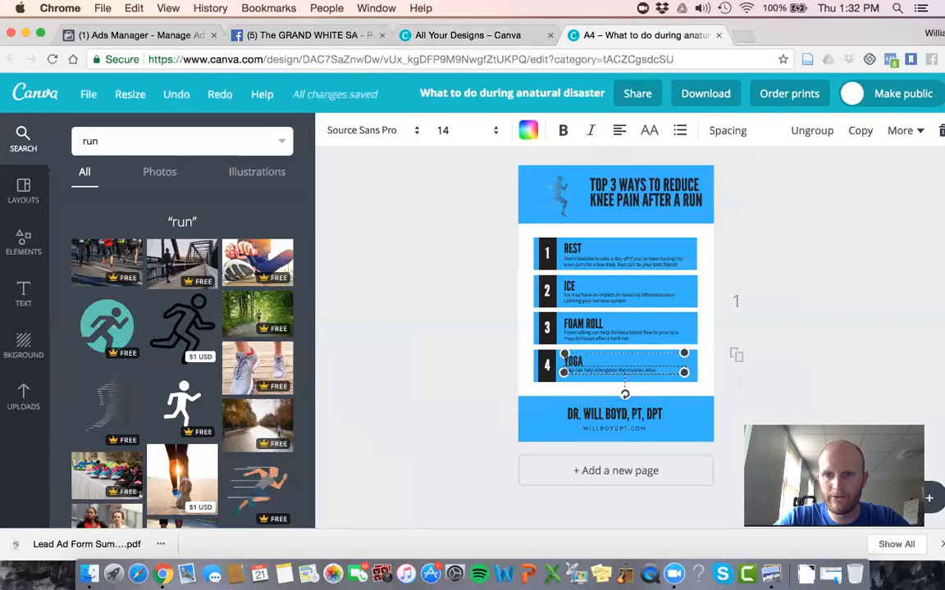
{"action": "type", "text": "nd your knee to"}
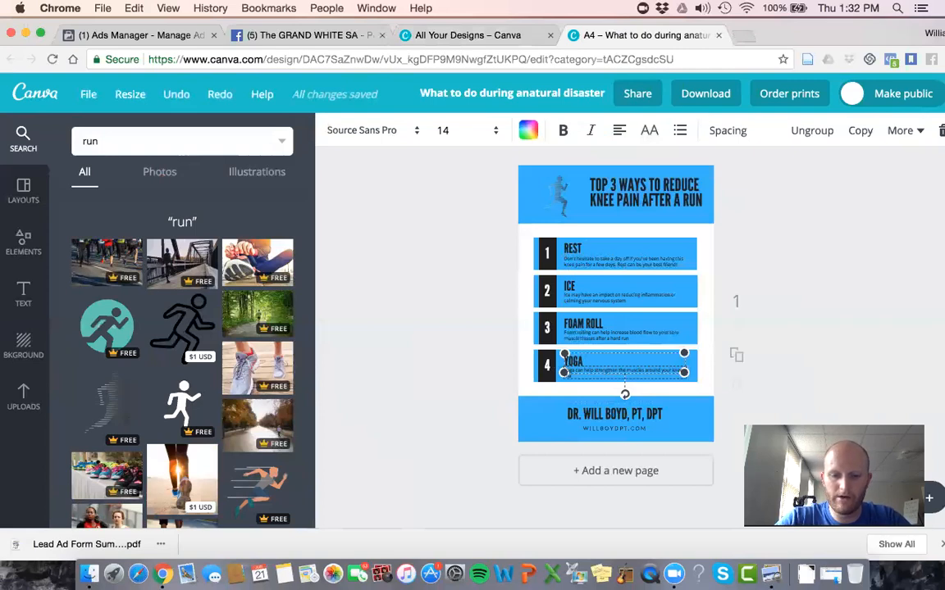
{"action": "type", "text": " while"}
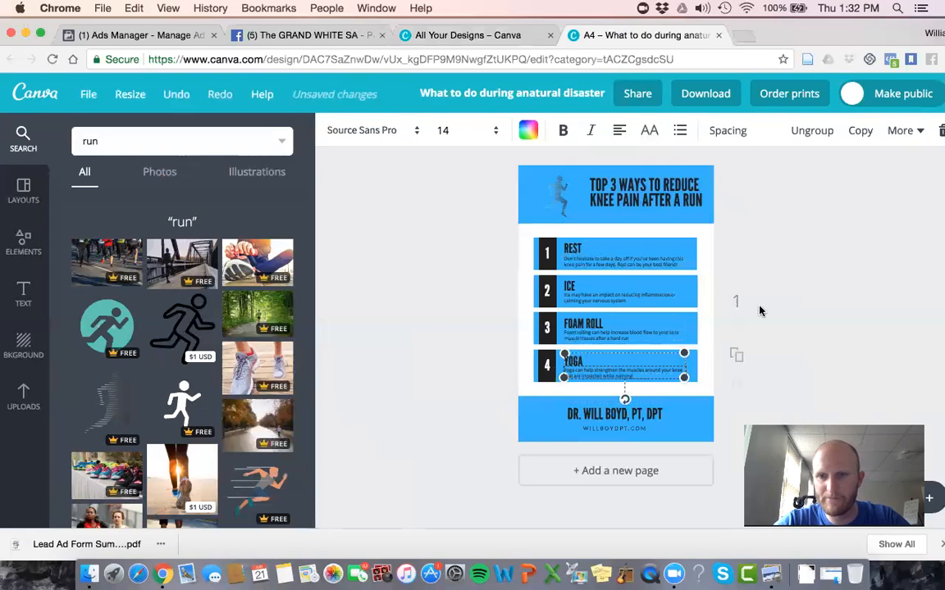
{"action": "left_click", "coordinate": [805, 226]}
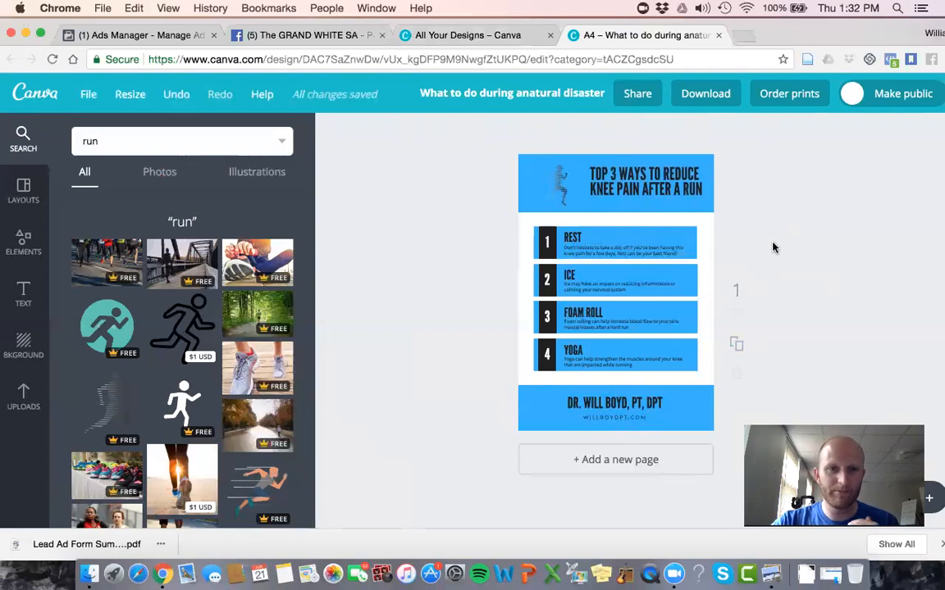
Step: Duplicate the finished handout page and change "KNEE" to "HIP" in the copy's title
{"action": "left_click", "coordinate": [737, 351]}
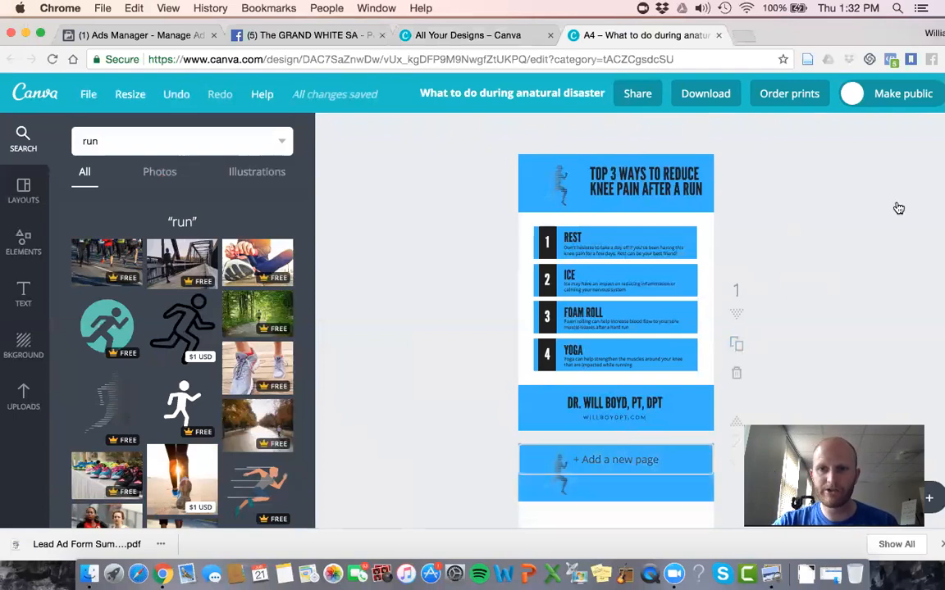
{"action": "scroll", "coordinate": [736, 326], "scroll_direction": "down", "scroll_amount": 3}
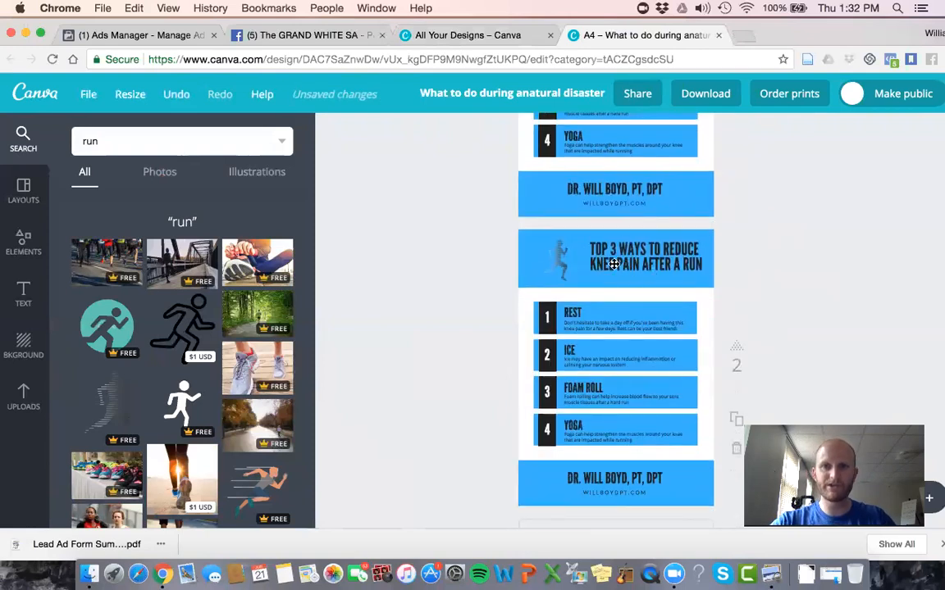
{"action": "left_click", "coordinate": [616, 264]}
{"action": "double_click", "coordinate": [615, 263]}
{"action": "key", "text": "BackSpace"}
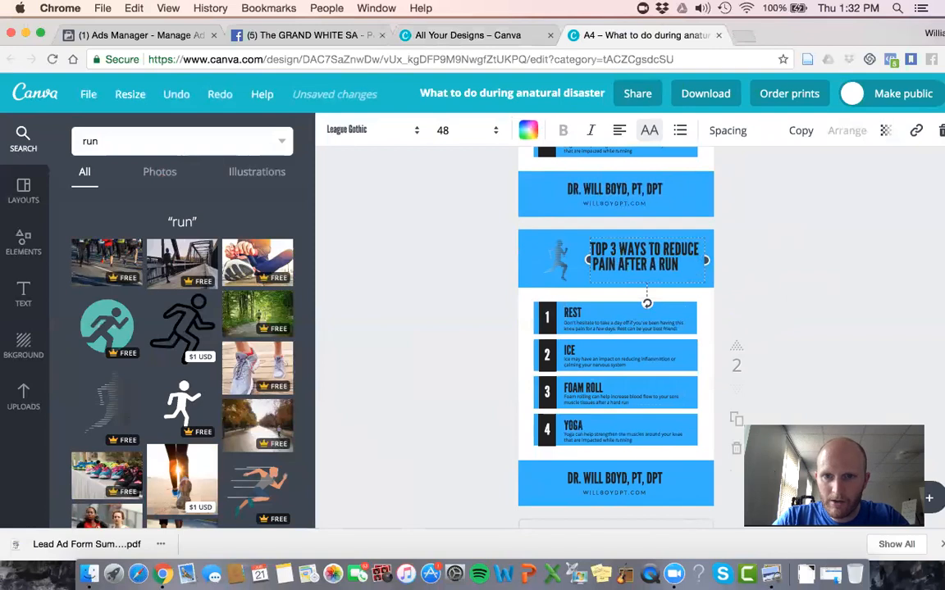
{"action": "type", "text": "HIP"}
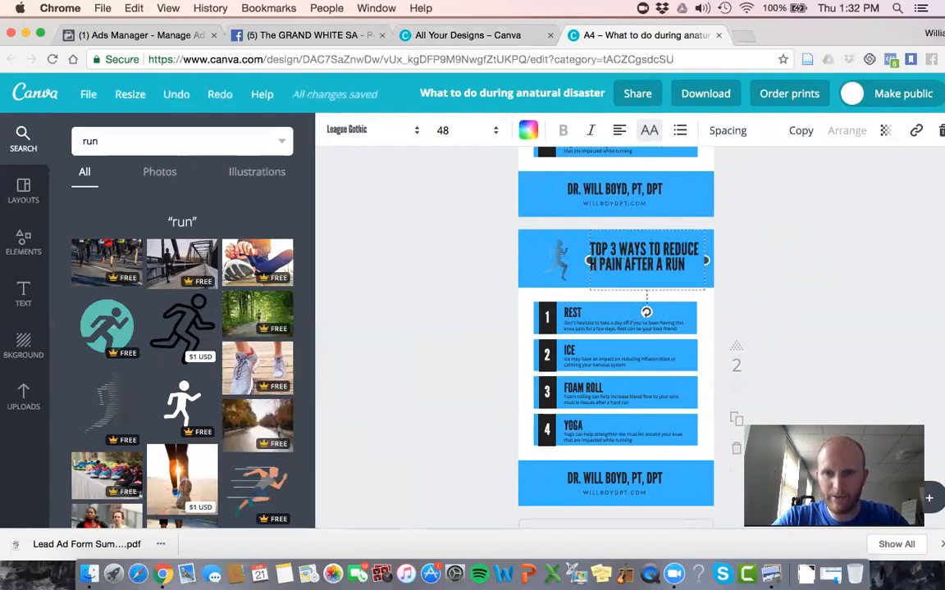
{"action": "left_click", "coordinate": [820, 252]}
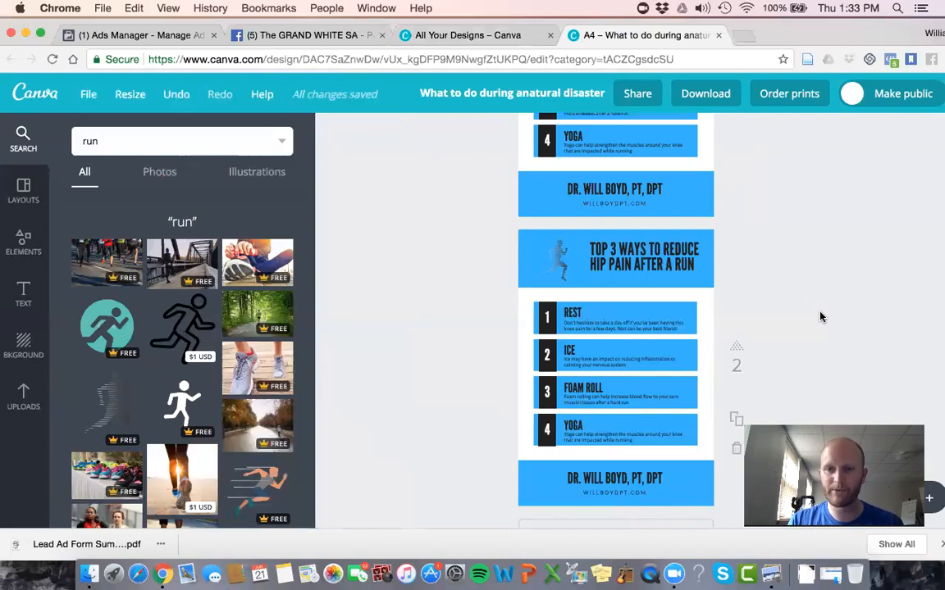
{"action": "left_click", "coordinate": [655, 293]}
{"action": "left_click", "coordinate": [800, 272]}
Step: Download only page 1 of the design with the PDF - Standard file type
{"action": "scroll", "coordinate": [799, 273], "scroll_direction": "up", "scroll_amount": 4}
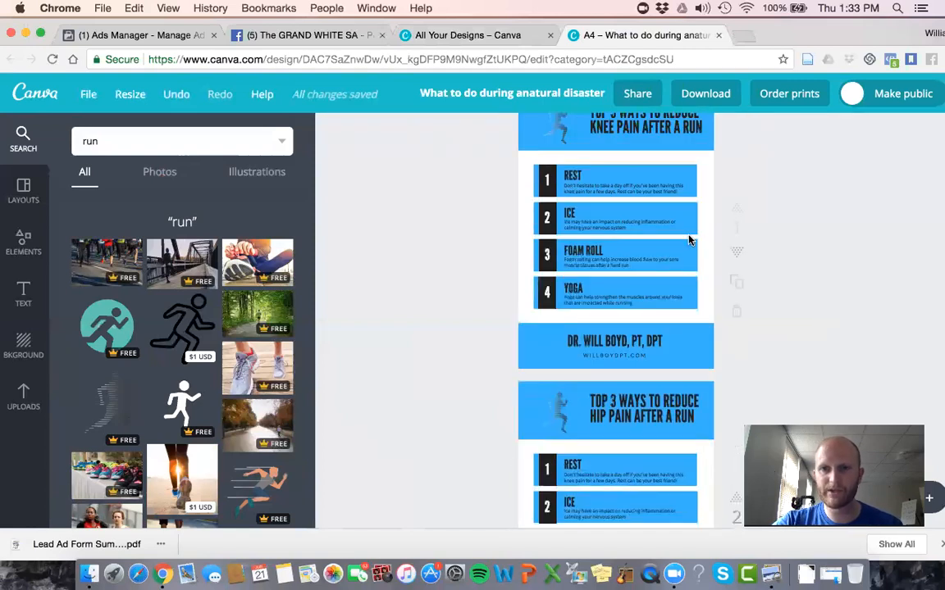
{"action": "left_click", "coordinate": [709, 99]}
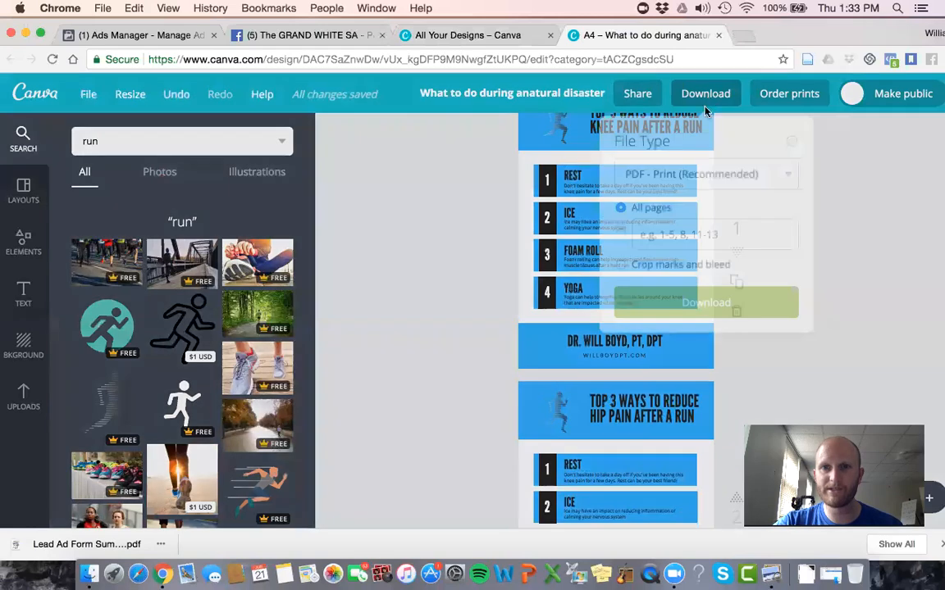
{"action": "left_click", "coordinate": [644, 170]}
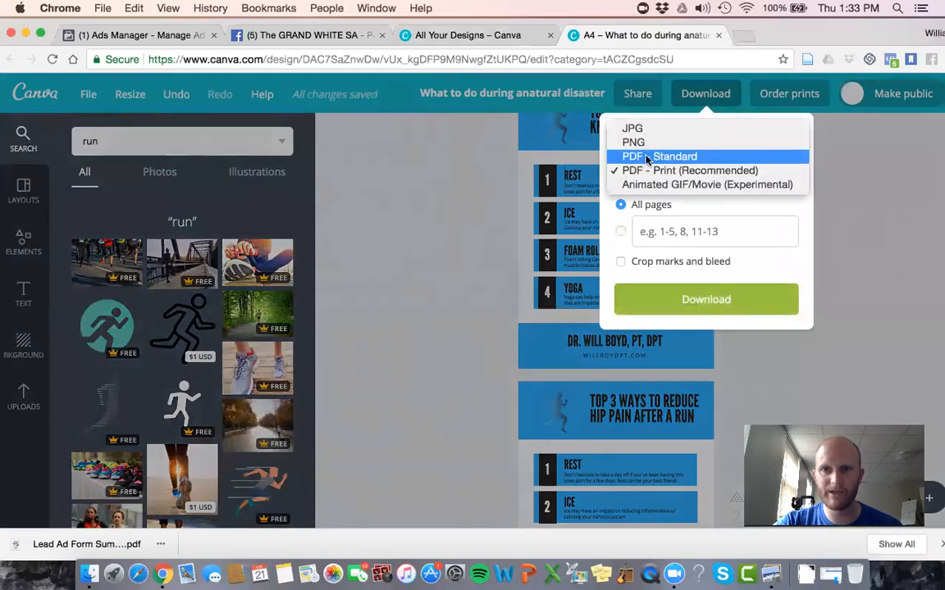
{"action": "left_click", "coordinate": [646, 158]}
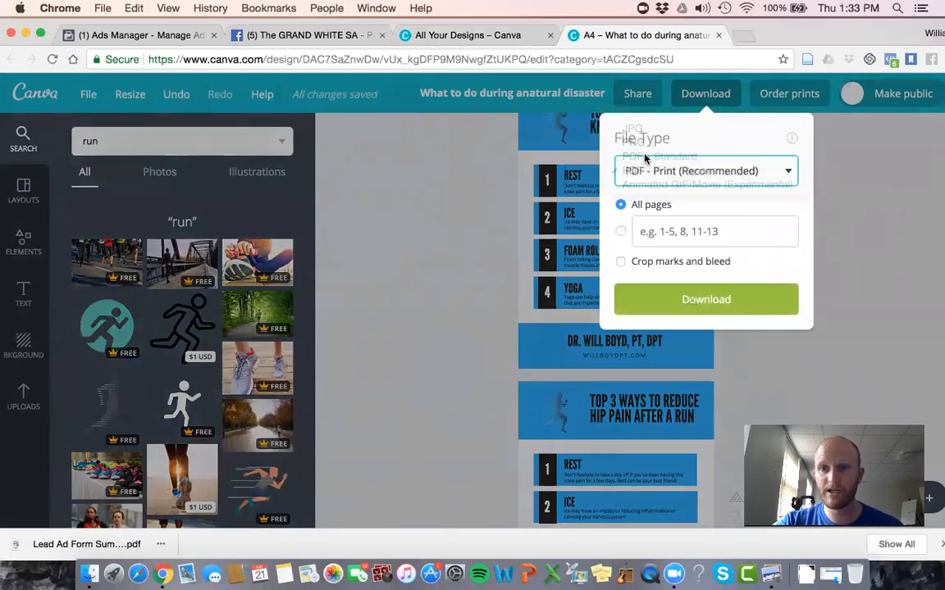
{"action": "left_click", "coordinate": [679, 238]}
{"action": "type", "text": "1"}
{"action": "left_click", "coordinate": [668, 274]}
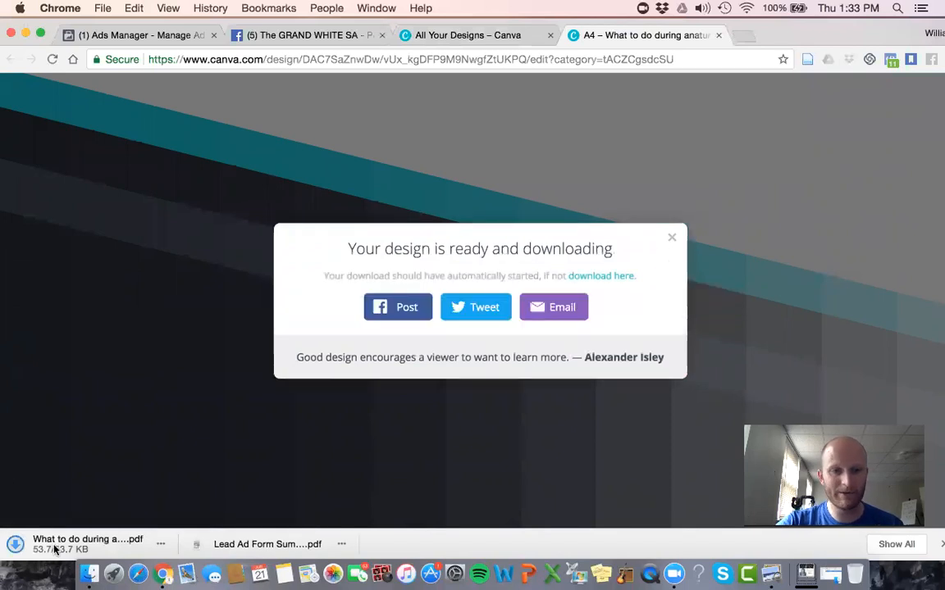
Step: Open the downloaded PDF and check the whole handout from the title to the footer
{"action": "left_click", "coordinate": [47, 546]}
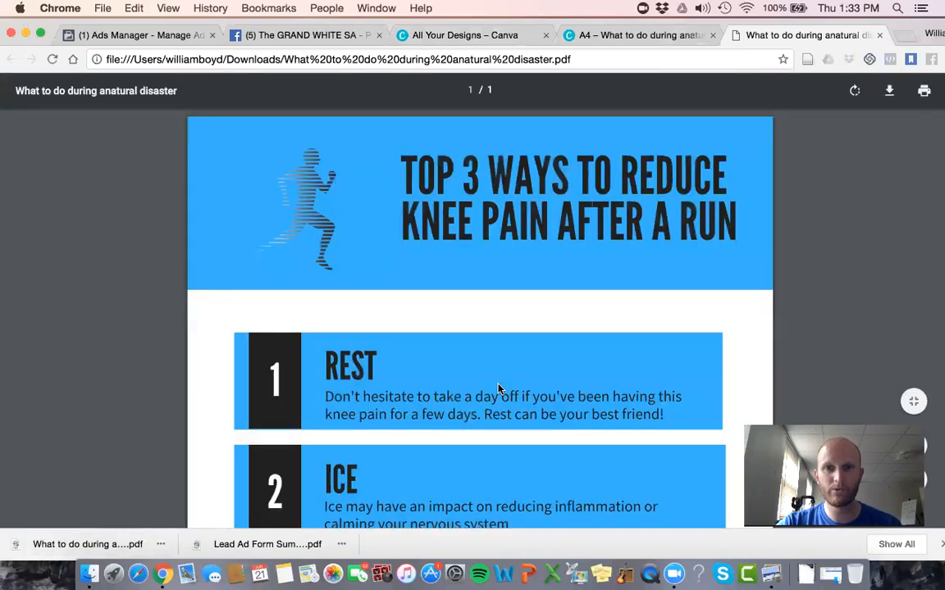
{"action": "scroll", "coordinate": [498, 389], "scroll_direction": "down", "scroll_amount": 5}
{"action": "scroll", "coordinate": [497, 389], "scroll_direction": "down", "scroll_amount": 2}
{"action": "scroll", "coordinate": [500, 387], "scroll_direction": "up", "scroll_amount": 5}
{"action": "scroll", "coordinate": [499, 388], "scroll_direction": "down", "scroll_amount": 5}
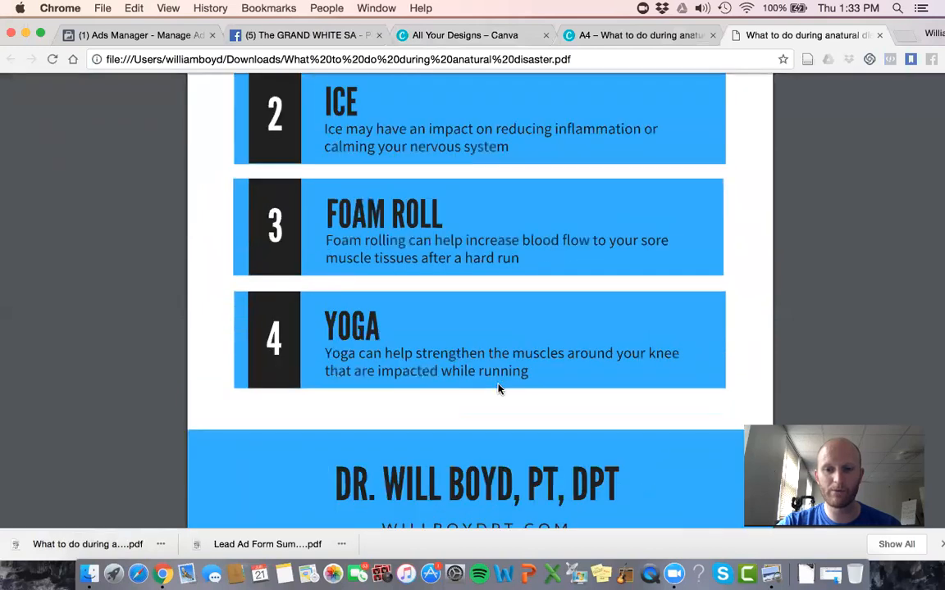
{"action": "scroll", "coordinate": [524, 465], "scroll_direction": "up", "scroll_amount": 10}
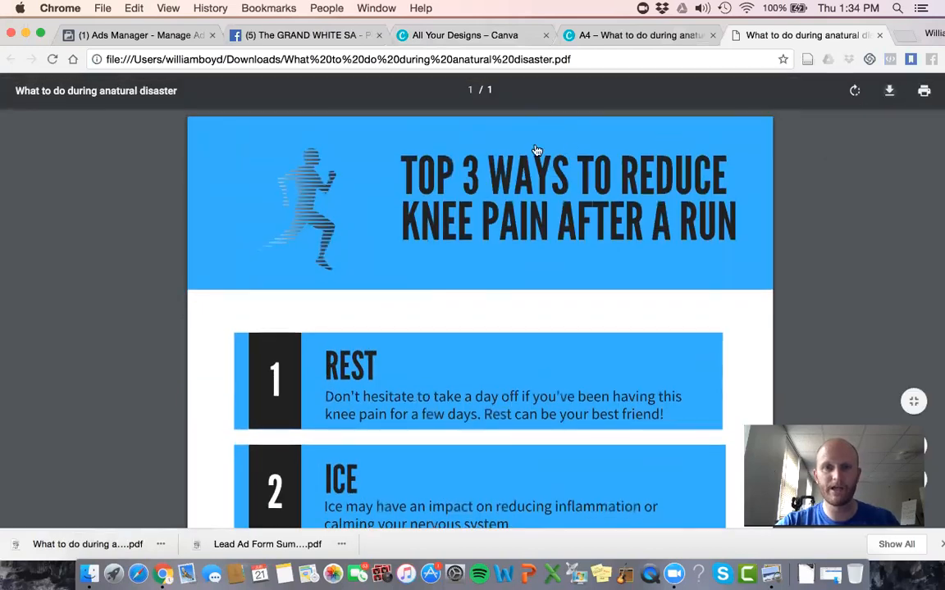
Step: Save the opened PDF to the Desktop under the name "What to do with knee pain"
{"action": "key", "text": "super+s"}
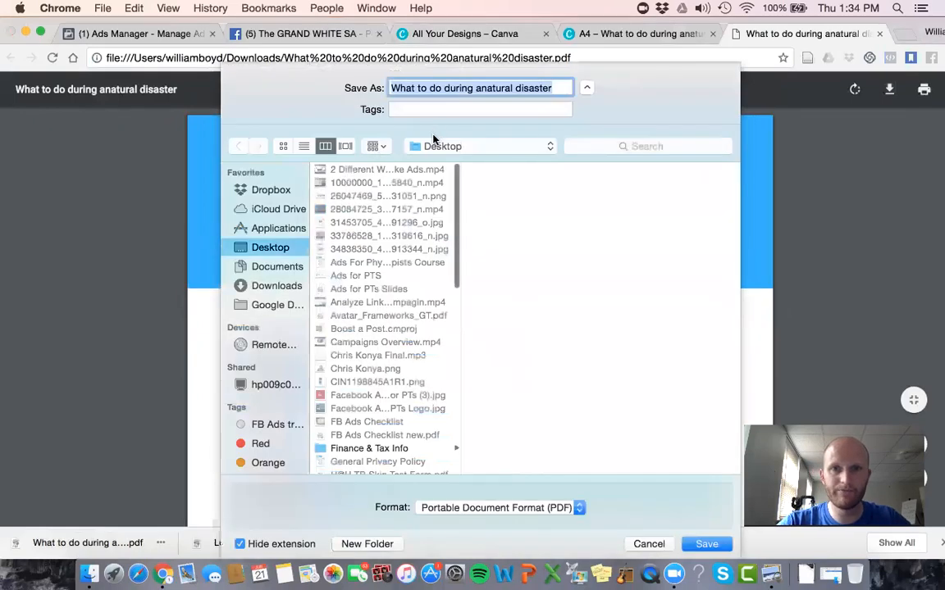
{"action": "left_click", "coordinate": [476, 88]}
{"action": "left_click_drag", "start_coordinate": [552, 88], "coordinate": [429, 88]}
{"action": "type", "text": "with knee pain"}
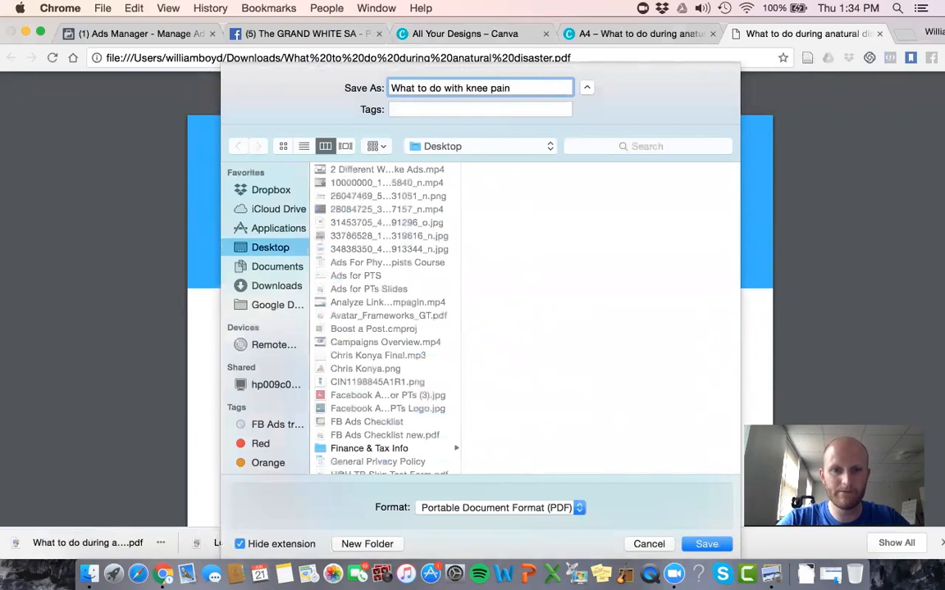
{"action": "key", "text": "Return"}
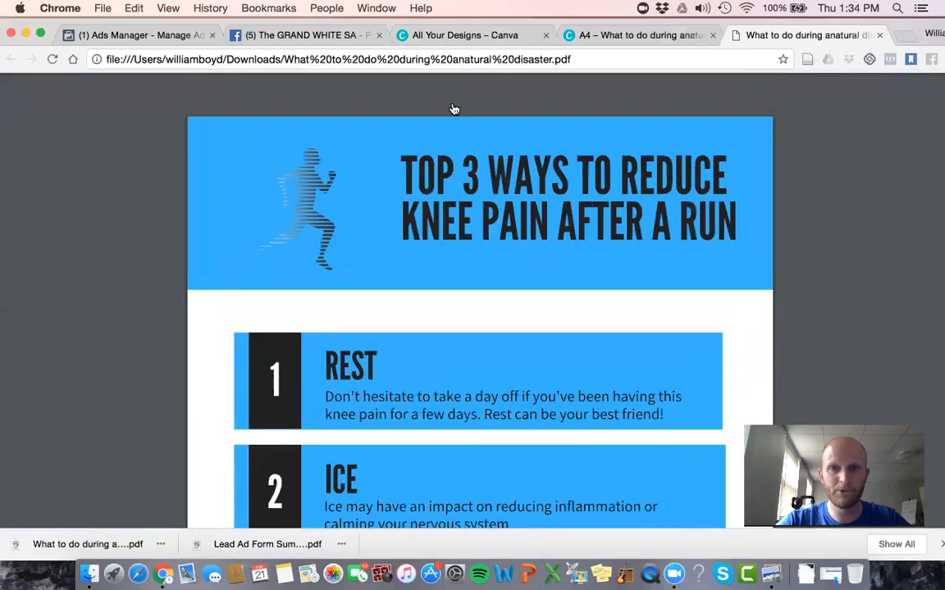